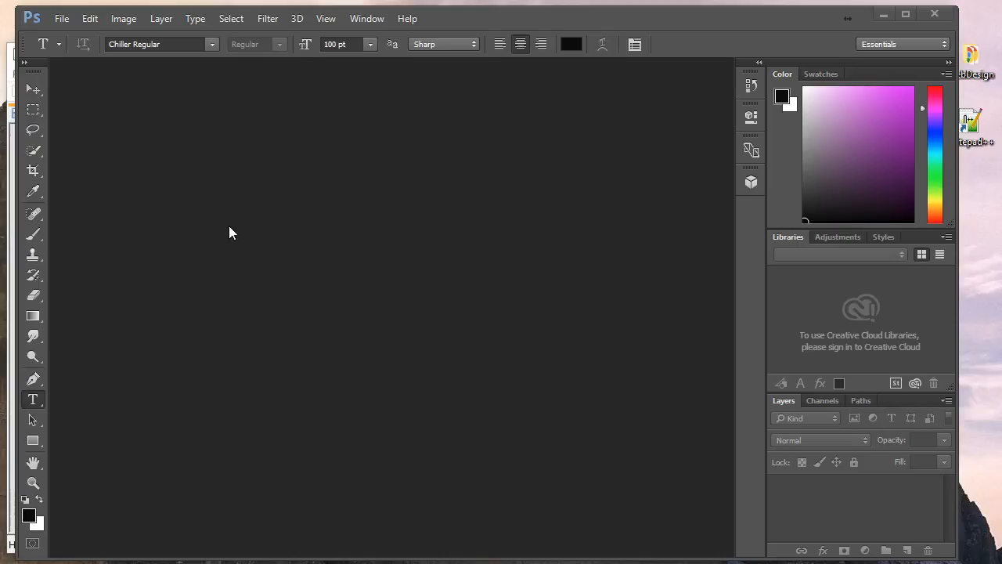
# Open the File menu in the empty Photoshop workspace.
pyautogui.click(61, 19)
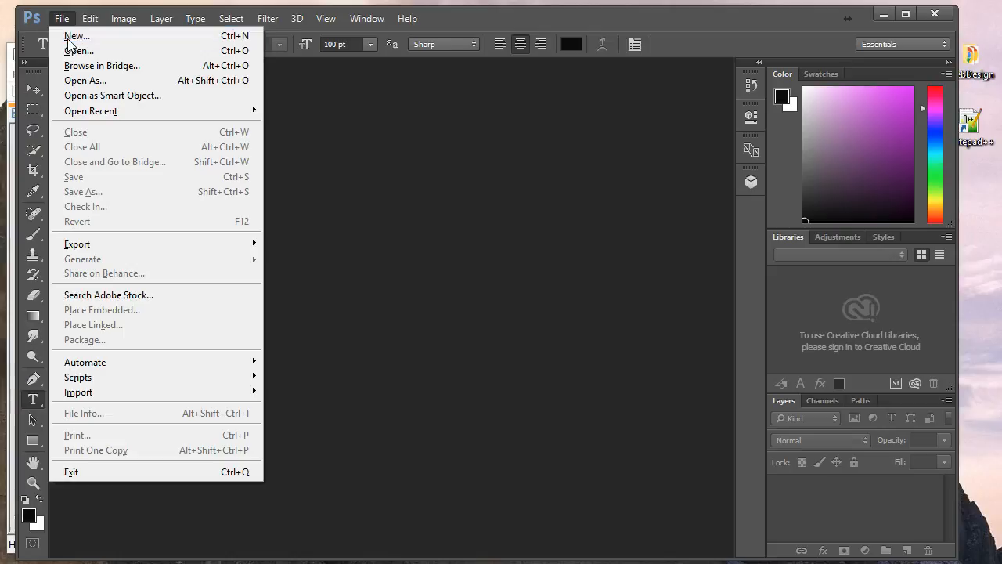
# Create an 8 × 2 inch, 72 pixels/inch RGB document with a transparent background.
pyautogui.click(69, 40)
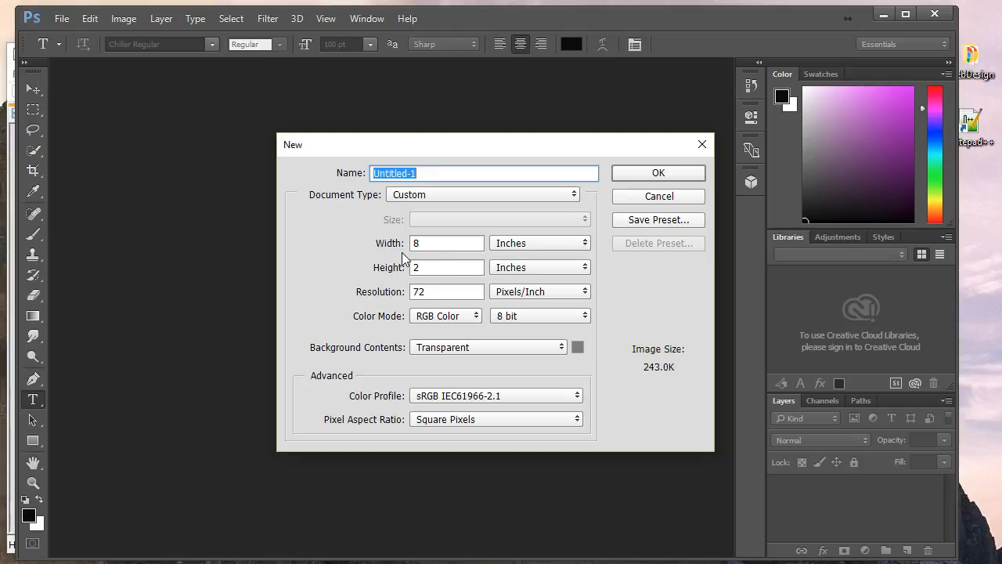
pyautogui.click(458, 248)
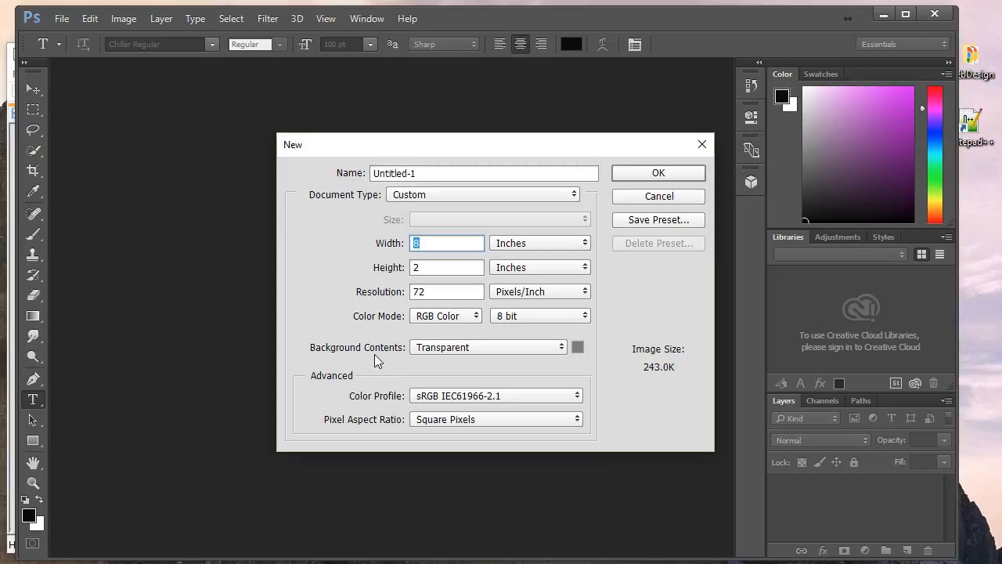
pyautogui.click(562, 349)
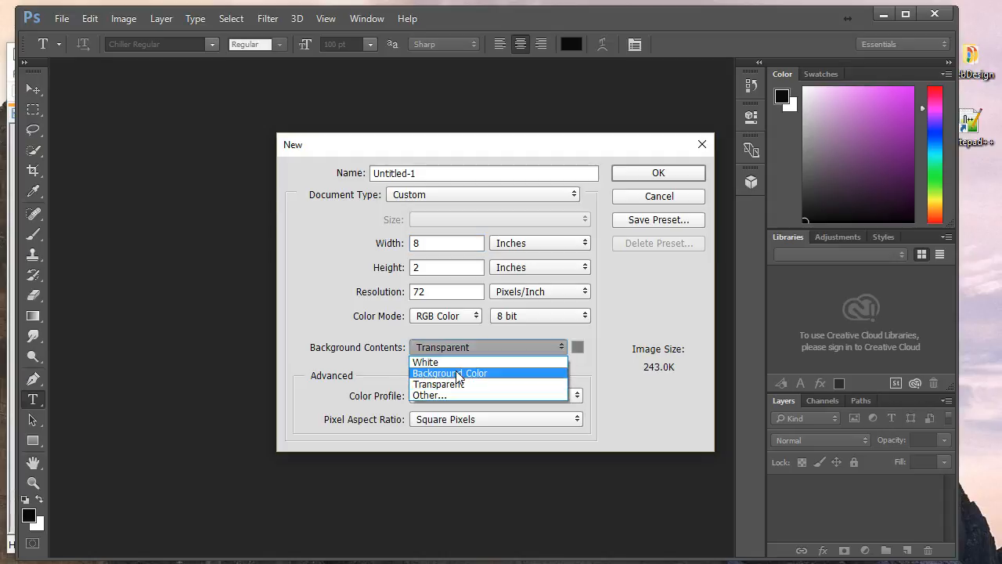
pyautogui.click(456, 385)
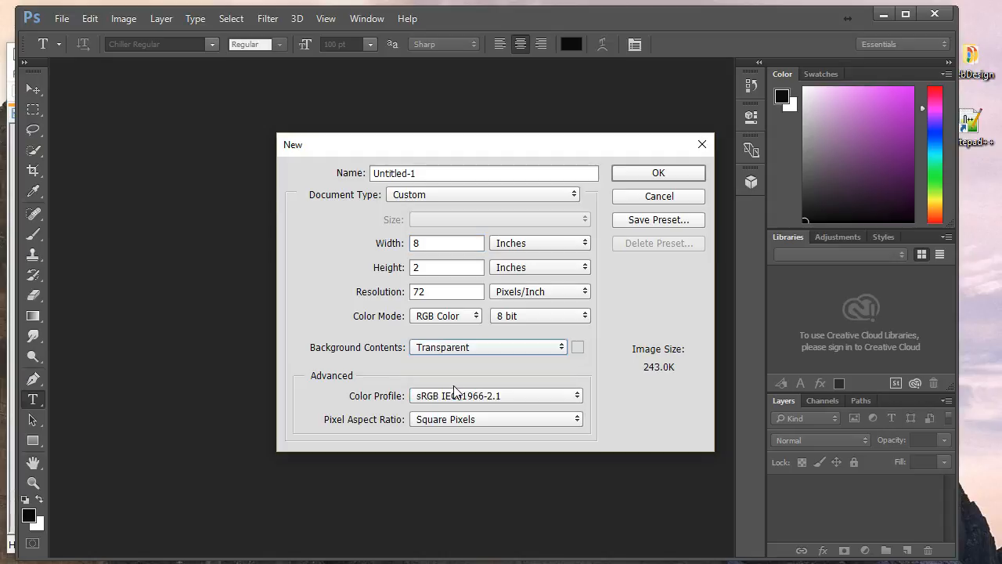
pyautogui.click(669, 171)
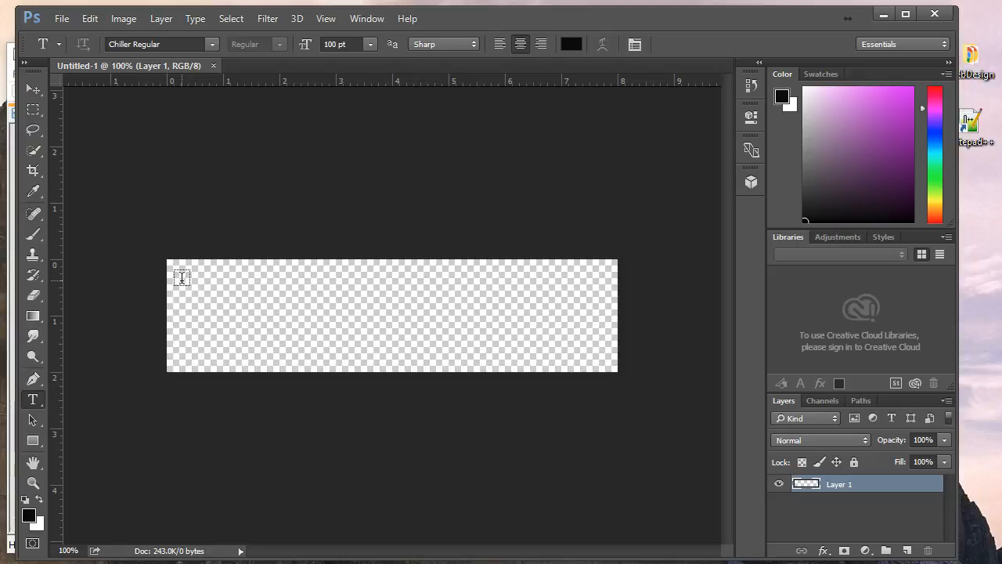
# Draw a text box across the banner and set the type size to 48 pt.
pyautogui.moveTo(181, 277); pyautogui.dragTo(608, 353)
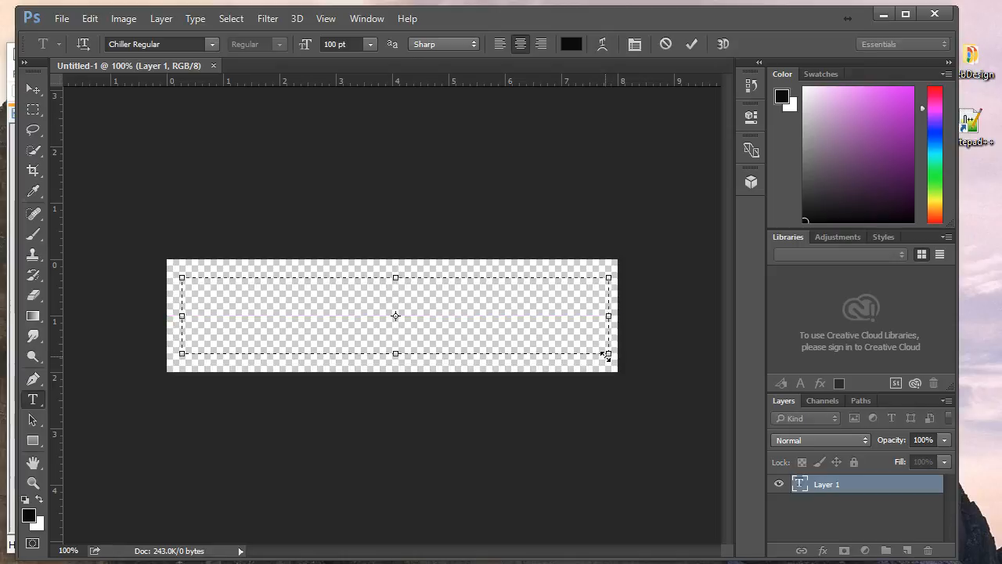
pyautogui.click(371, 44)
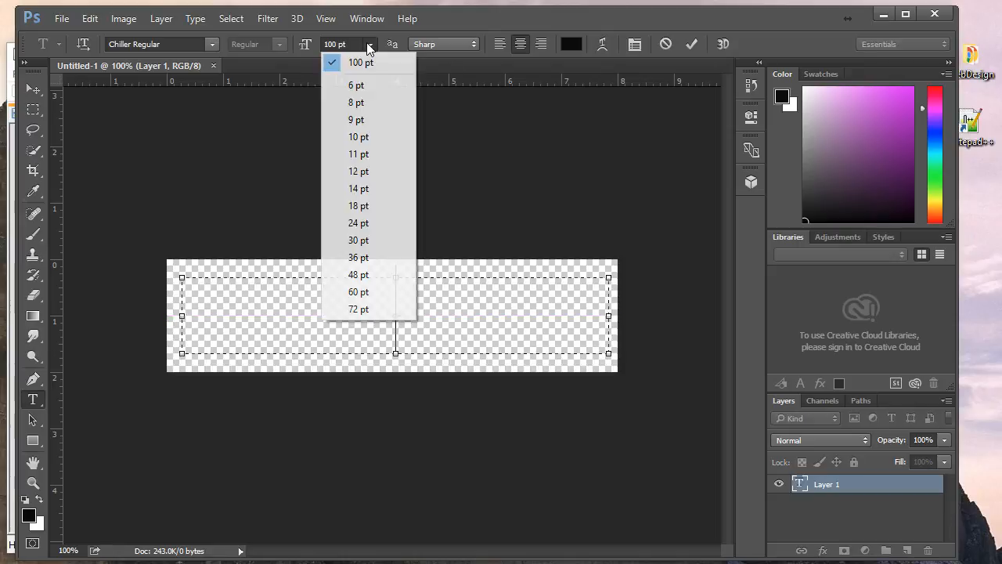
pyautogui.click(362, 274)
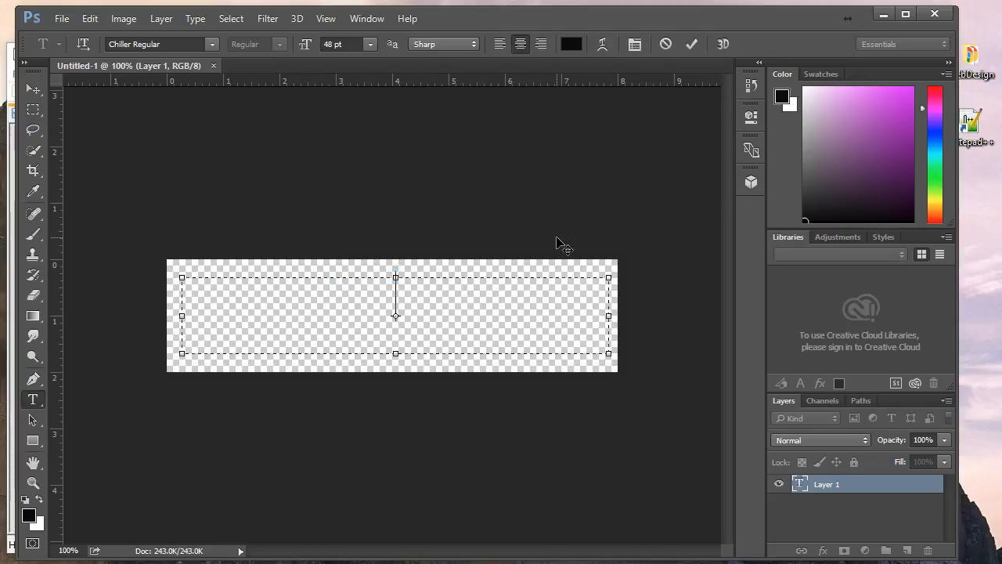
pyautogui.write('P')
pyautogui.press('BackSpace')
# Switch the text font to Arial Regular.
pyautogui.click(208, 46)
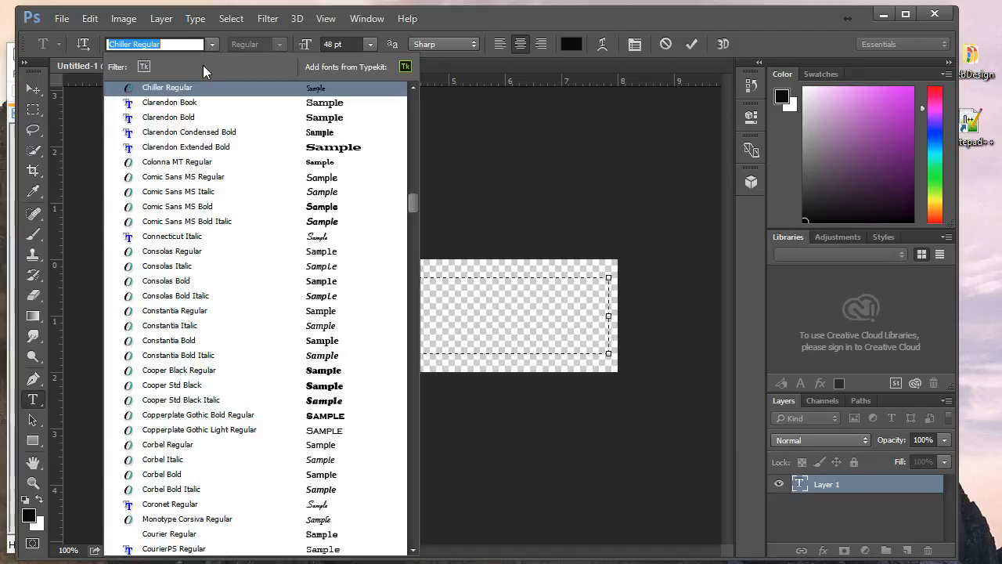
pyautogui.moveTo(411, 197); pyautogui.dragTo(410, 90)
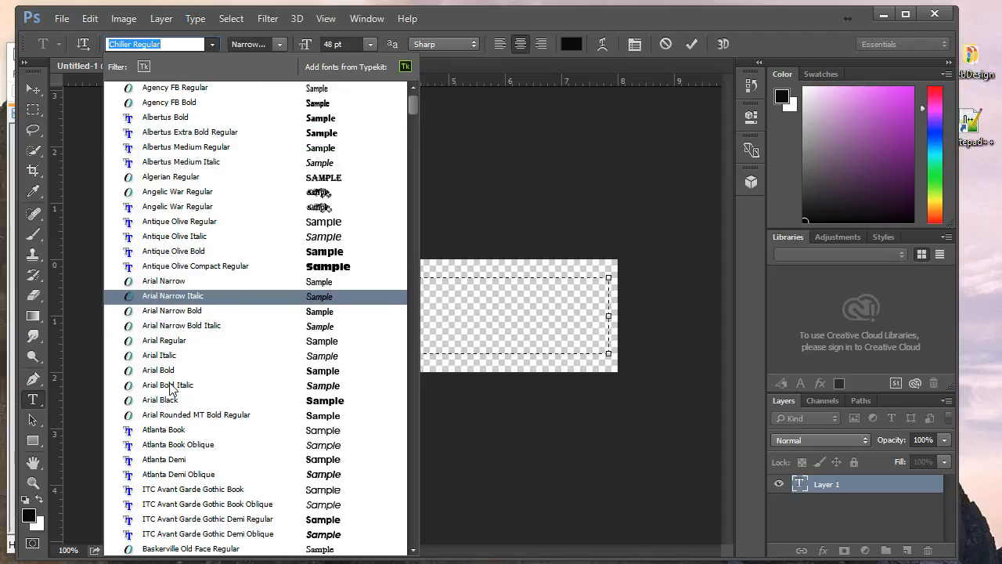
pyautogui.click(167, 341)
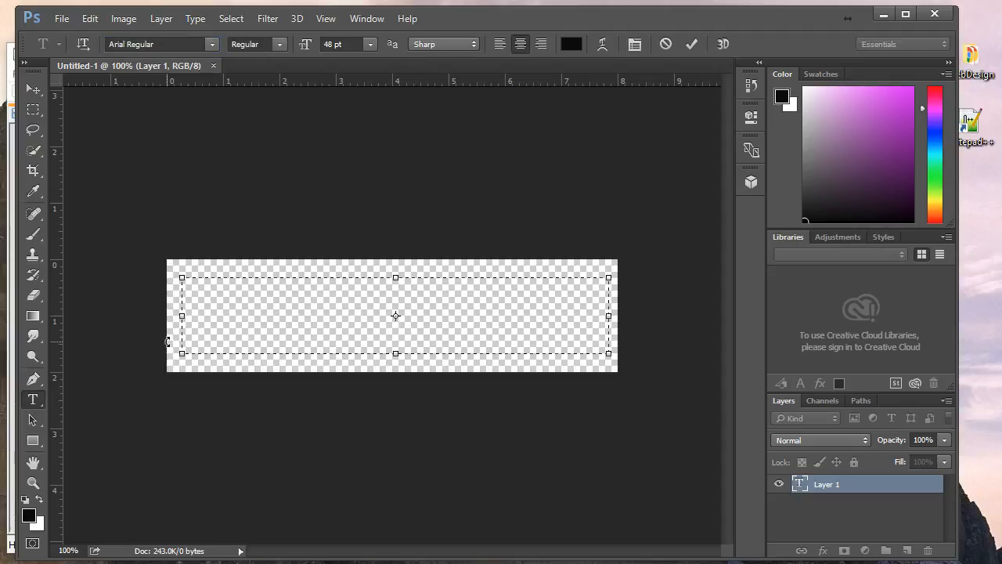
# Type 'Pink Floyd' in the text box and enlarge it to 100 pt.
pyautogui.write('Pink ')
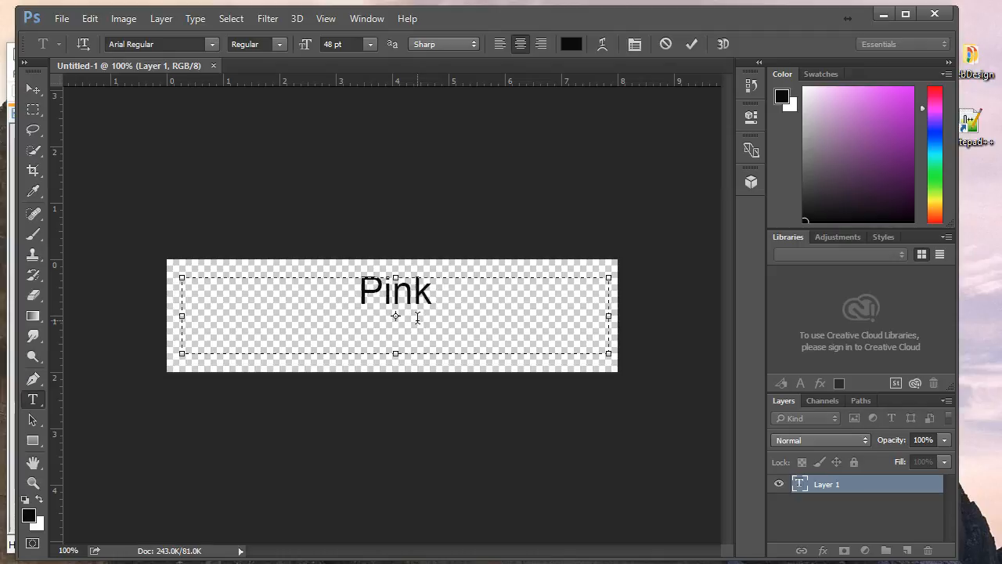
pyautogui.write('Floyd')
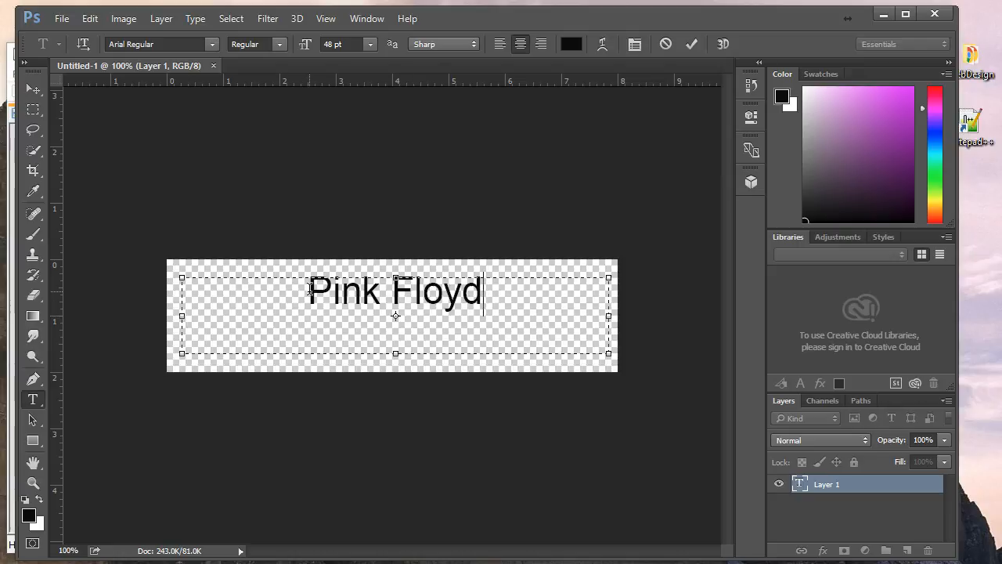
pyautogui.moveTo(310, 290); pyautogui.dragTo(485, 293)
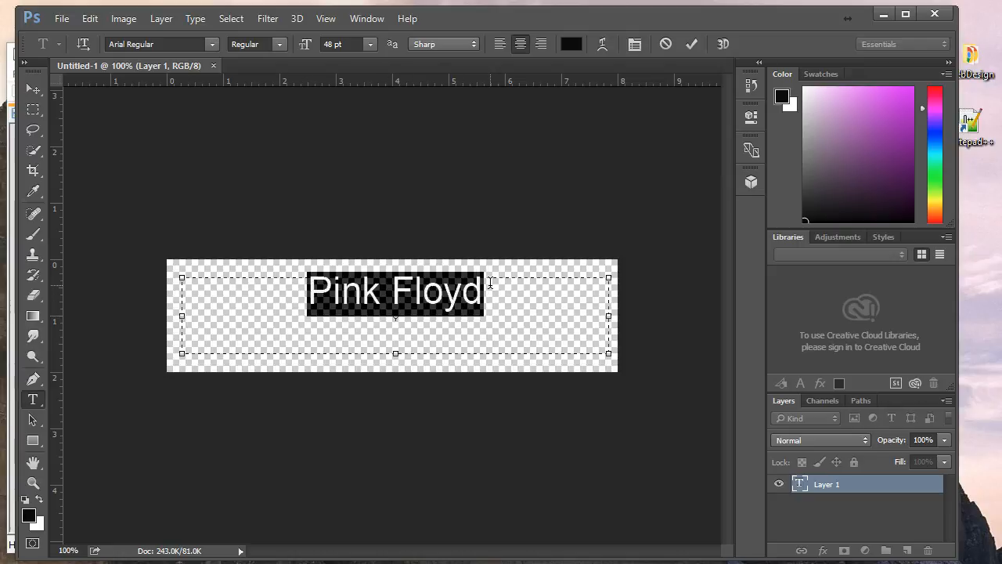
pyautogui.click(337, 45)
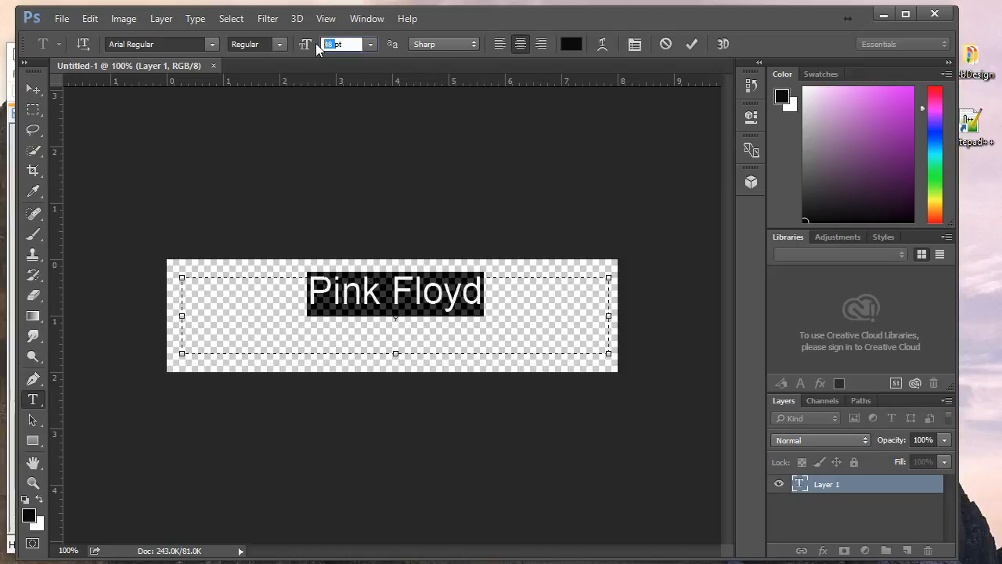
pyautogui.write('100')
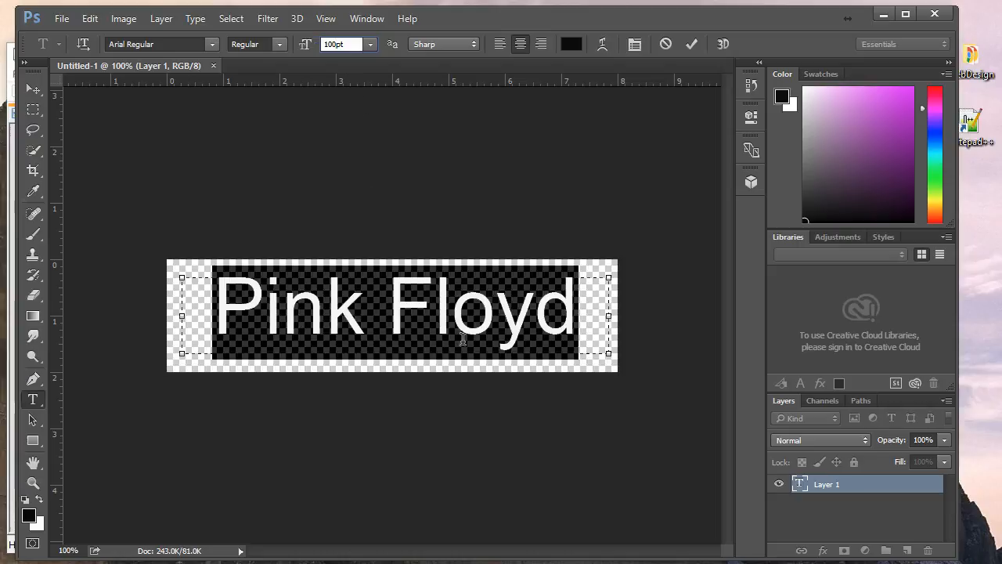
# Warp the Pink Floyd text with the Arc style at +31% bend and zero distortion.
pyautogui.click(603, 45)
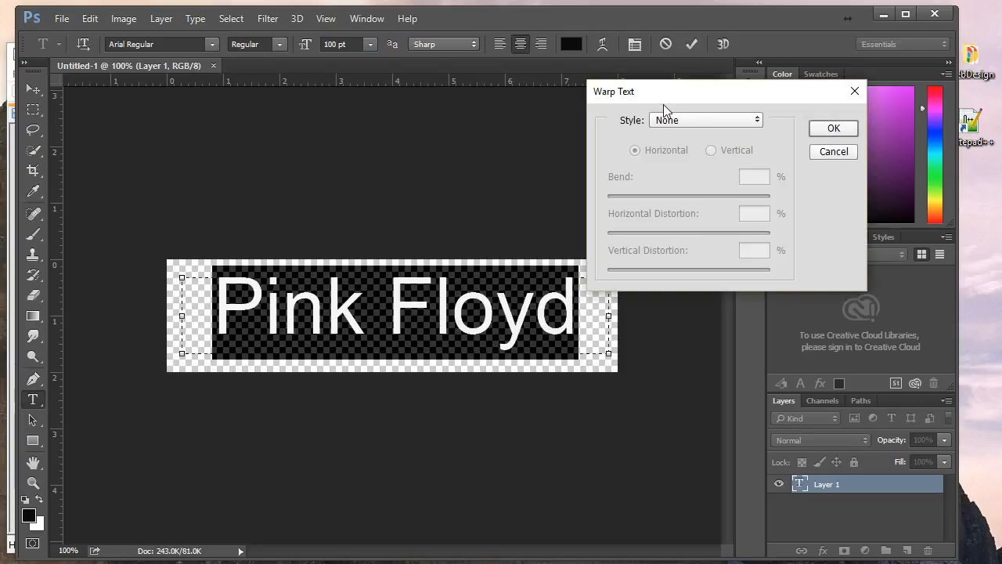
pyautogui.click(761, 119)
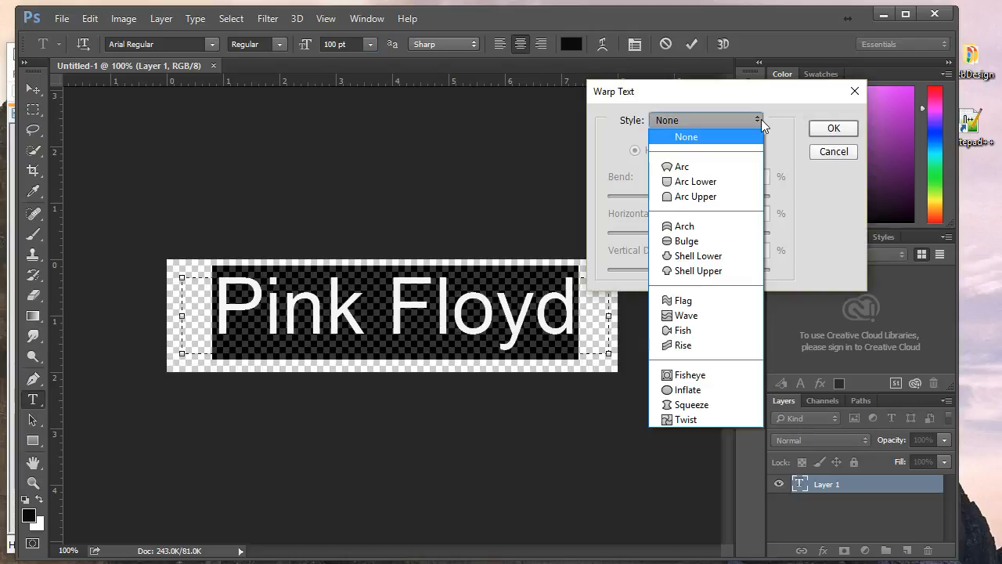
pyautogui.click(674, 167)
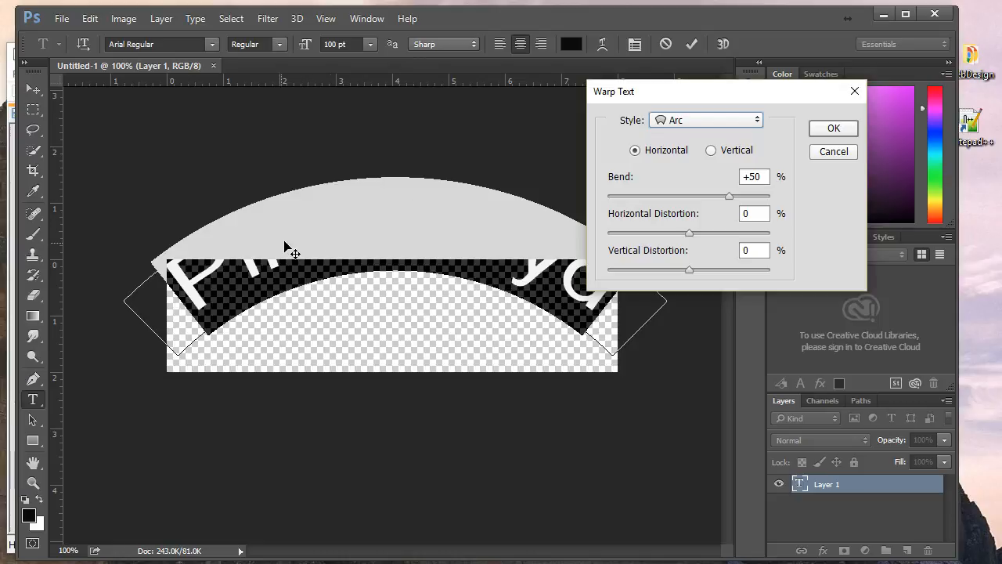
pyautogui.moveTo(405, 208); pyautogui.dragTo(405, 260)
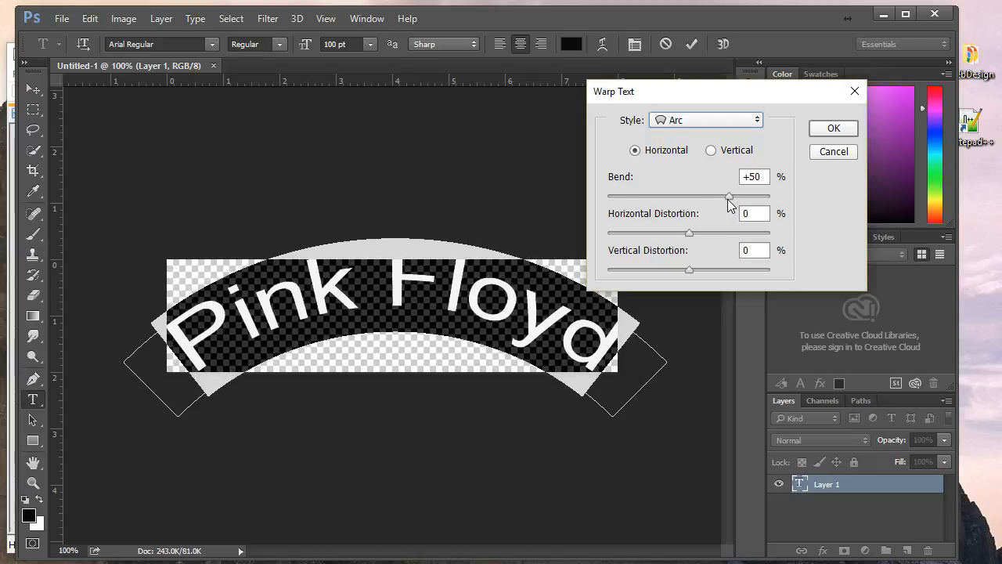
pyautogui.moveTo(727, 199); pyautogui.dragTo(714, 200)
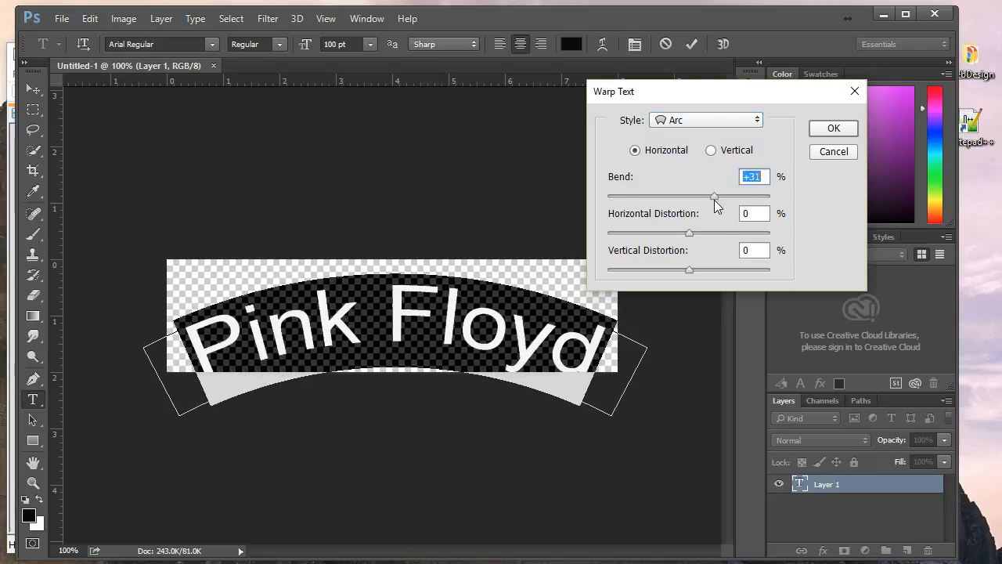
pyautogui.moveTo(416, 308); pyautogui.dragTo(412, 293)
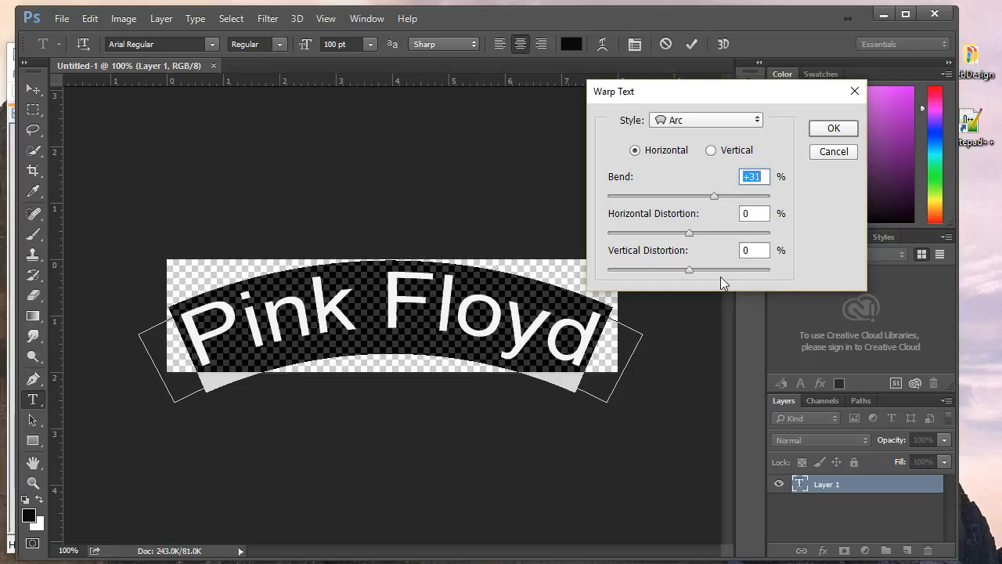
pyautogui.moveTo(689, 270); pyautogui.dragTo(671, 272)
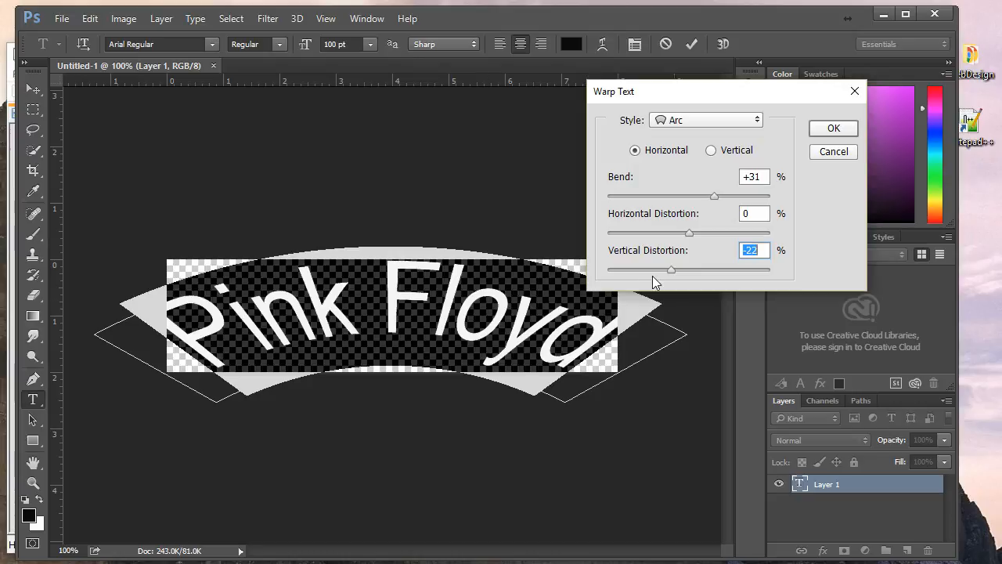
pyautogui.moveTo(669, 270); pyautogui.dragTo(689, 268)
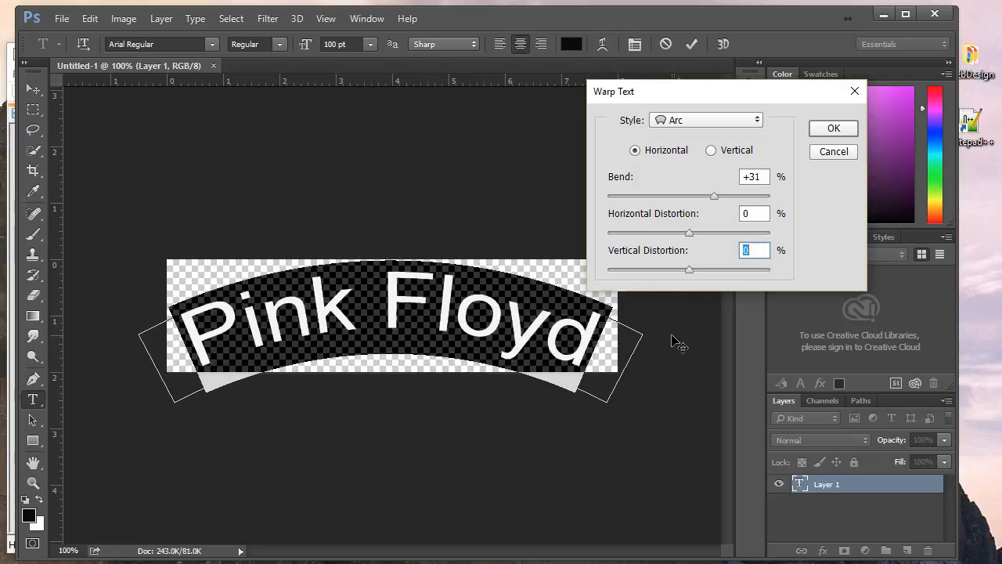
pyautogui.click(832, 128)
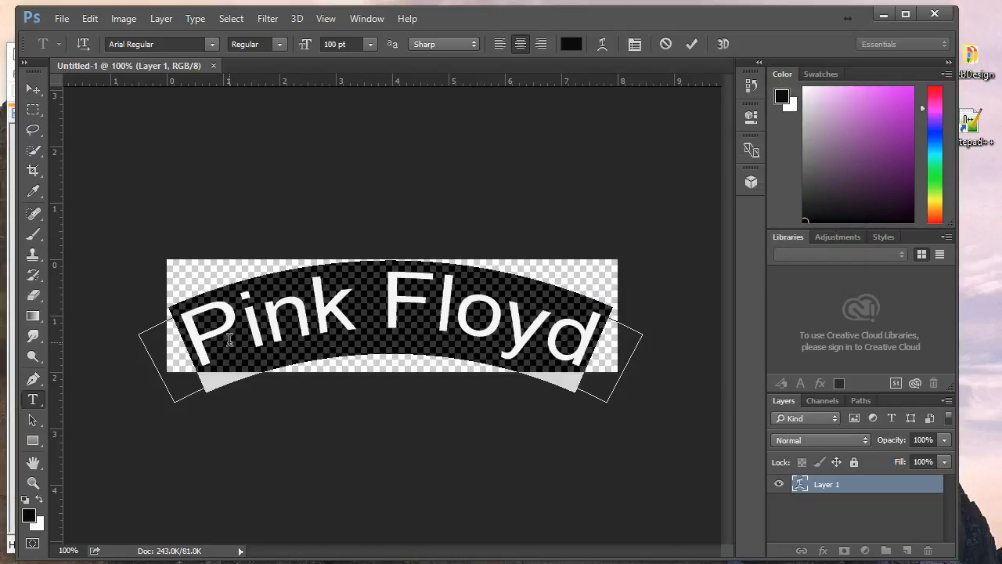
# Change the Pink Floyd font to Chiller Regular.
pyautogui.click(213, 46)
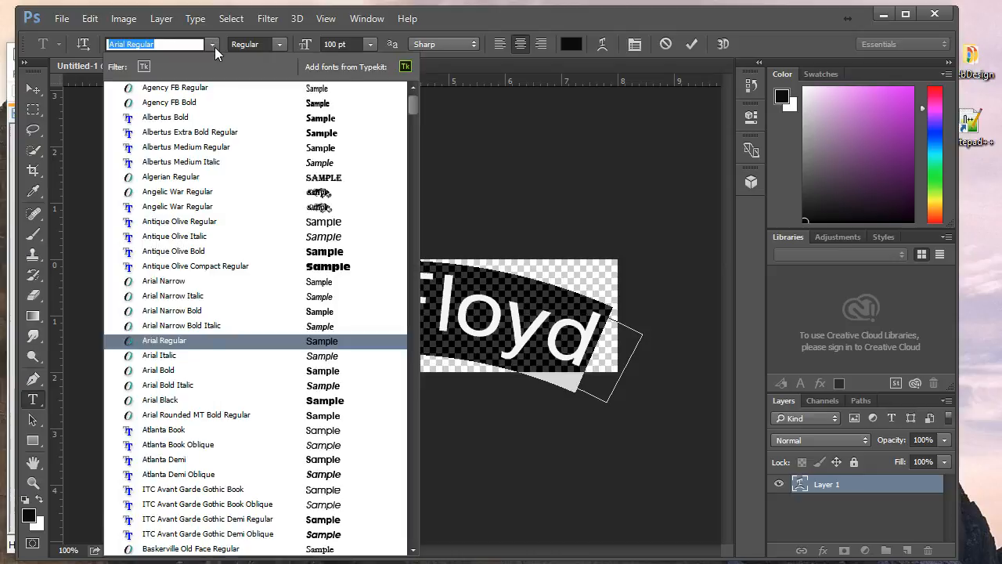
pyautogui.write('c')
pyautogui.scroll(-2, 224, 371)
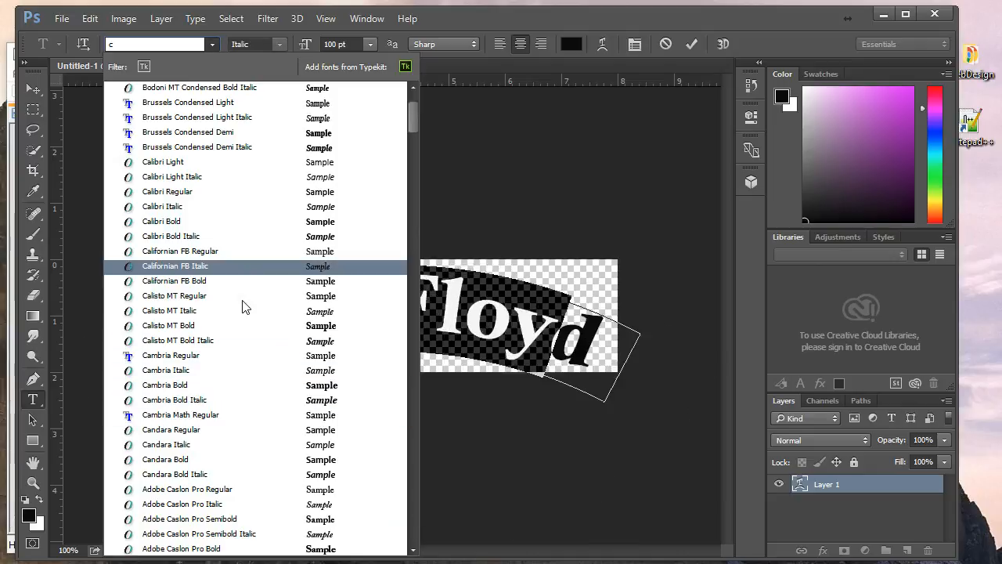
pyautogui.scroll(-8, 227, 308)
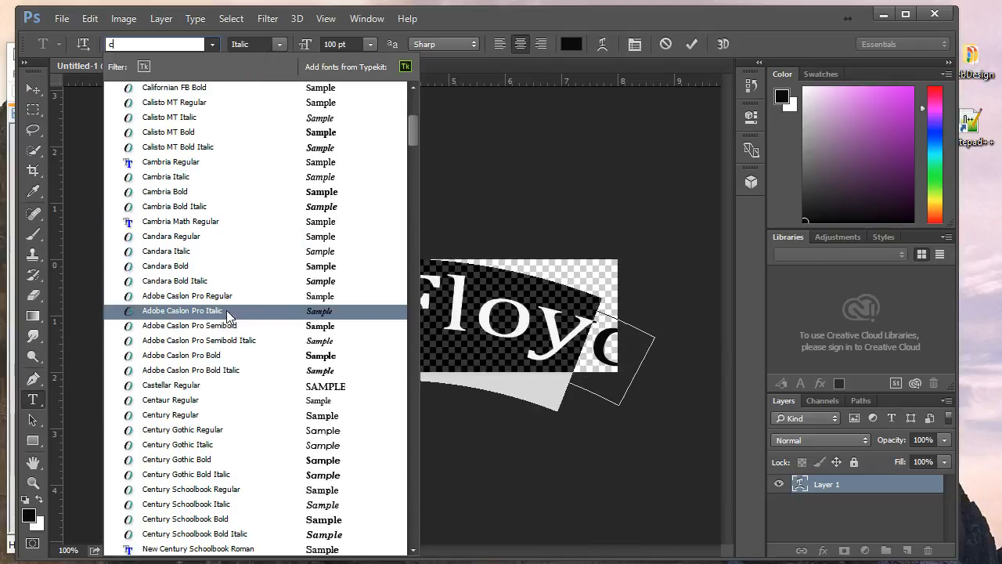
pyautogui.scroll(-4, 234, 324)
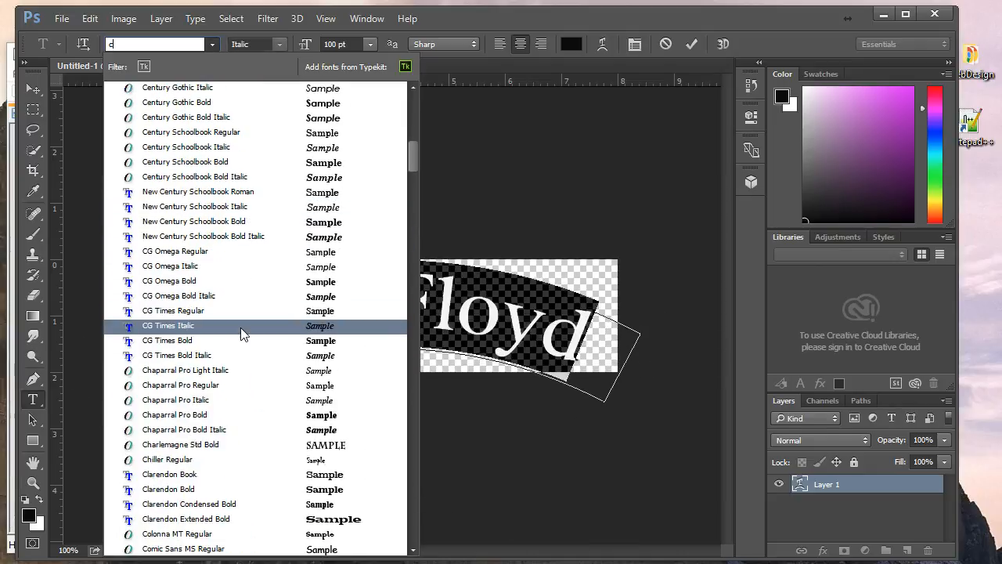
pyautogui.click(179, 462)
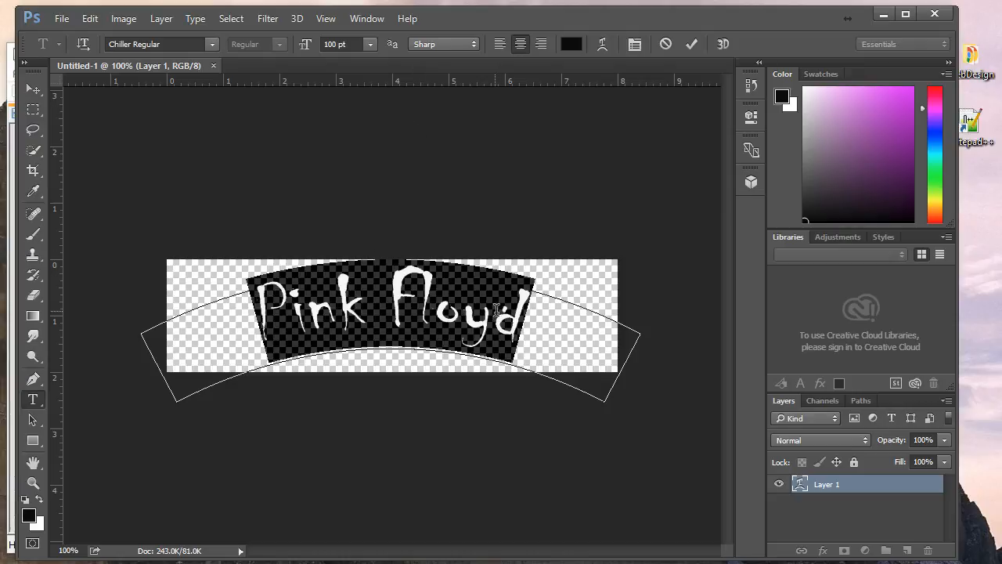
# Adjust the arc warp to +36% bend with -22% vertical distortion.
pyautogui.click(602, 43)
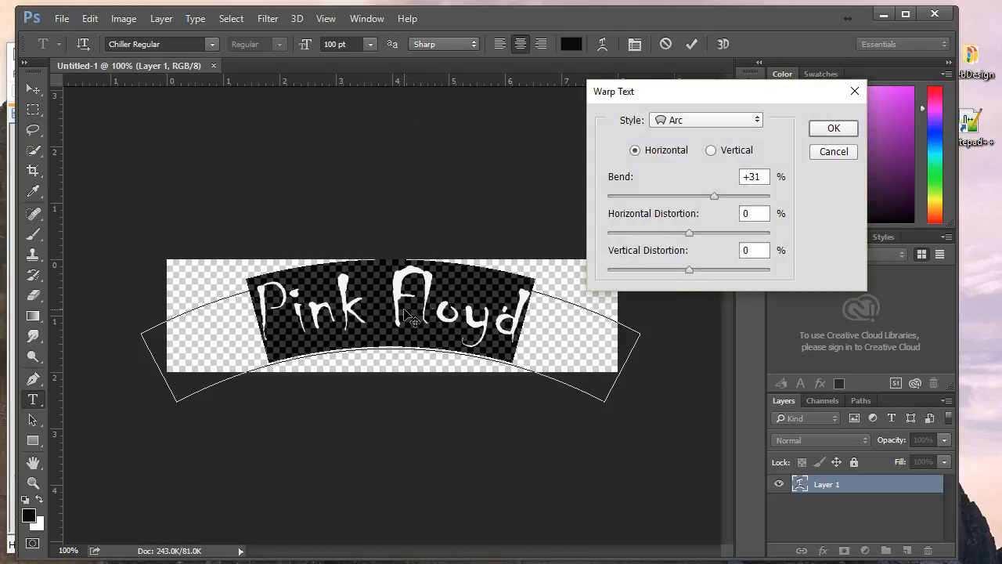
pyautogui.moveTo(715, 195); pyautogui.dragTo(718, 193)
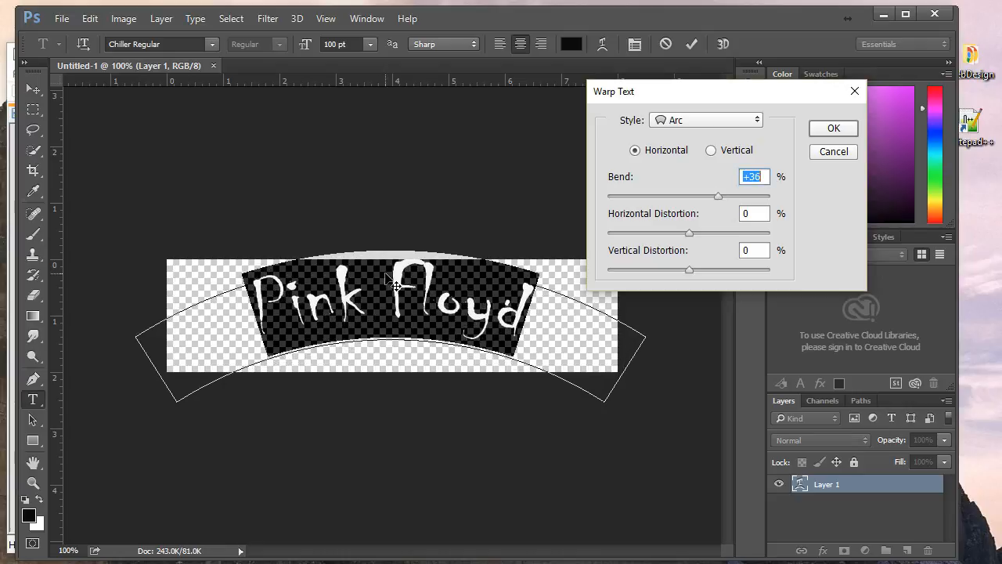
pyautogui.moveTo(395, 296); pyautogui.dragTo(389, 307)
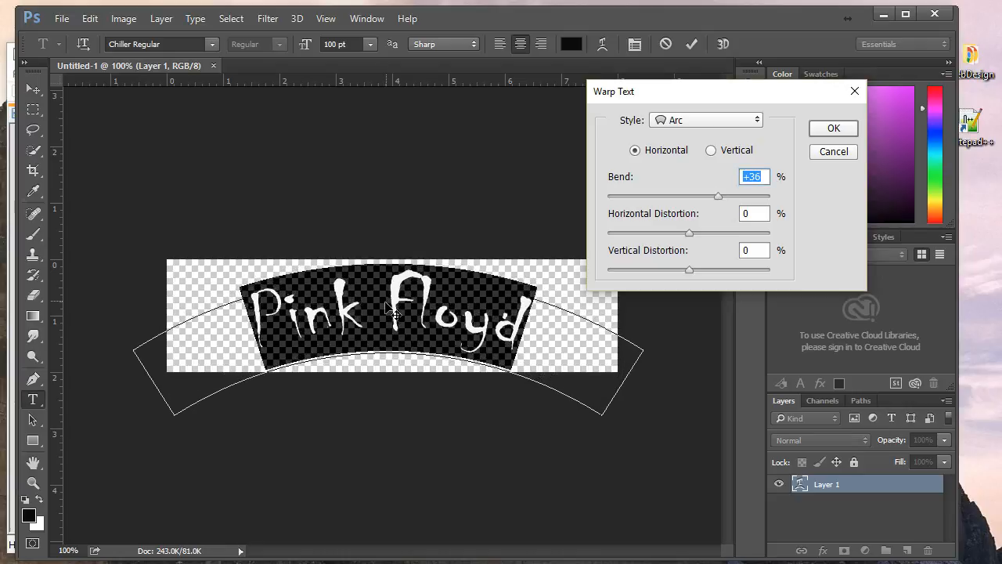
pyautogui.moveTo(690, 274); pyautogui.dragTo(671, 277)
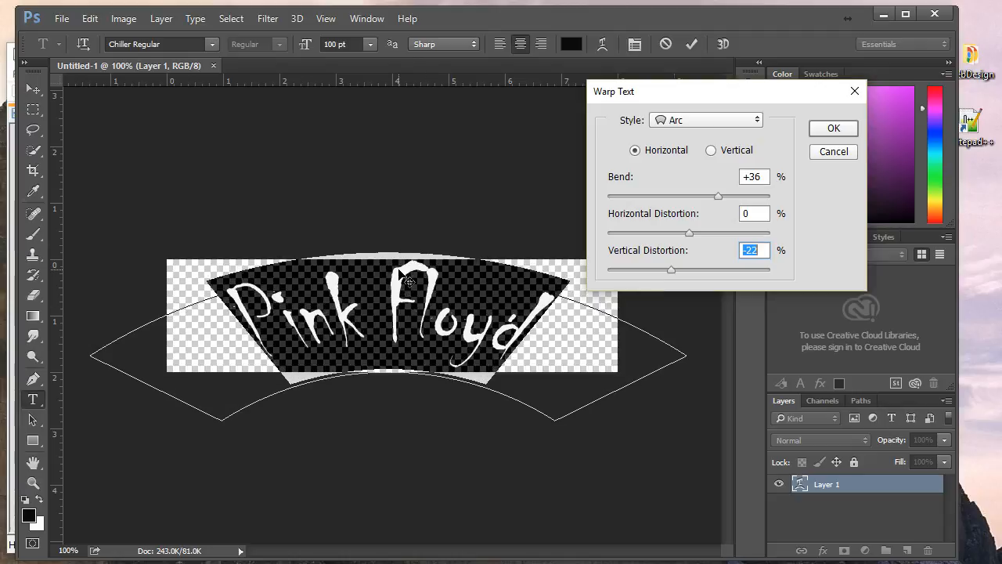
pyautogui.click(830, 132)
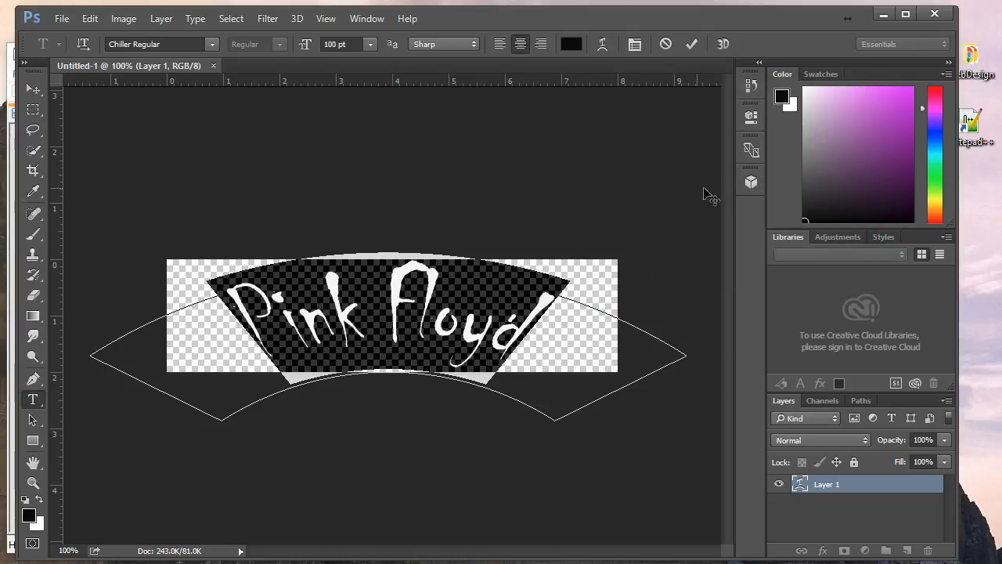
# Color the Pink Floyd text bright pink and commit it as its own layer.
pyautogui.click(572, 46)
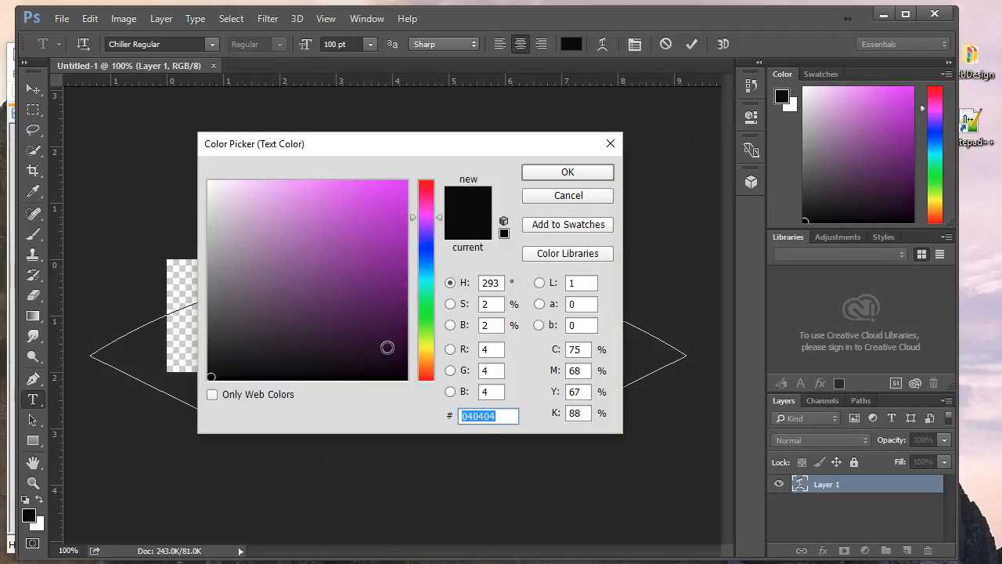
pyautogui.click(425, 213)
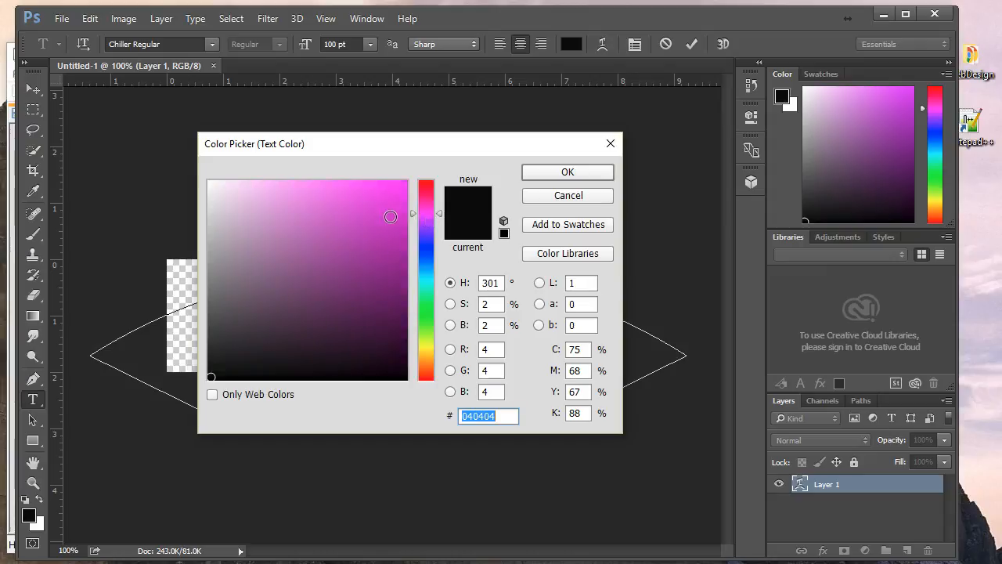
pyautogui.click(390, 216)
pyautogui.click(567, 173)
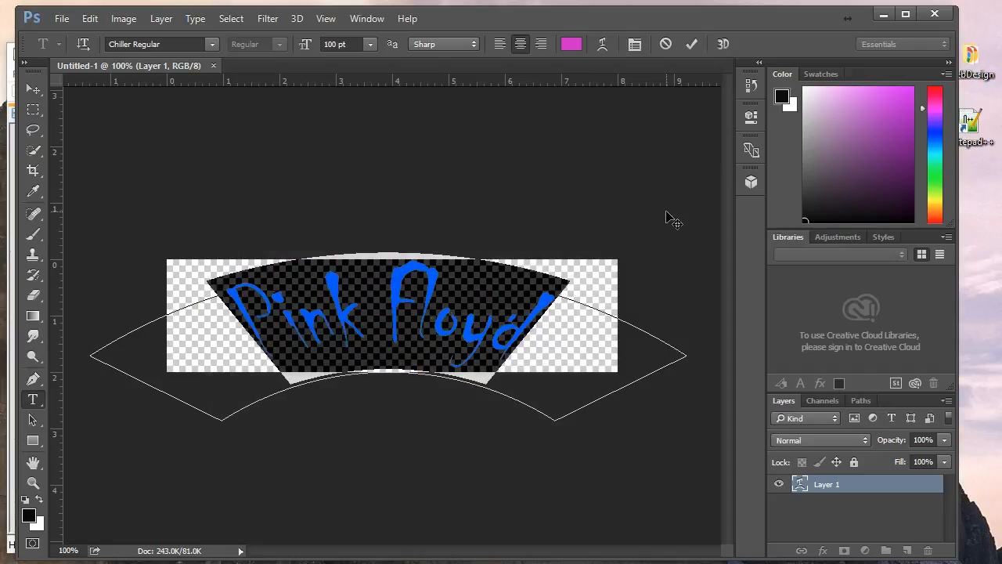
pyautogui.click(33, 88)
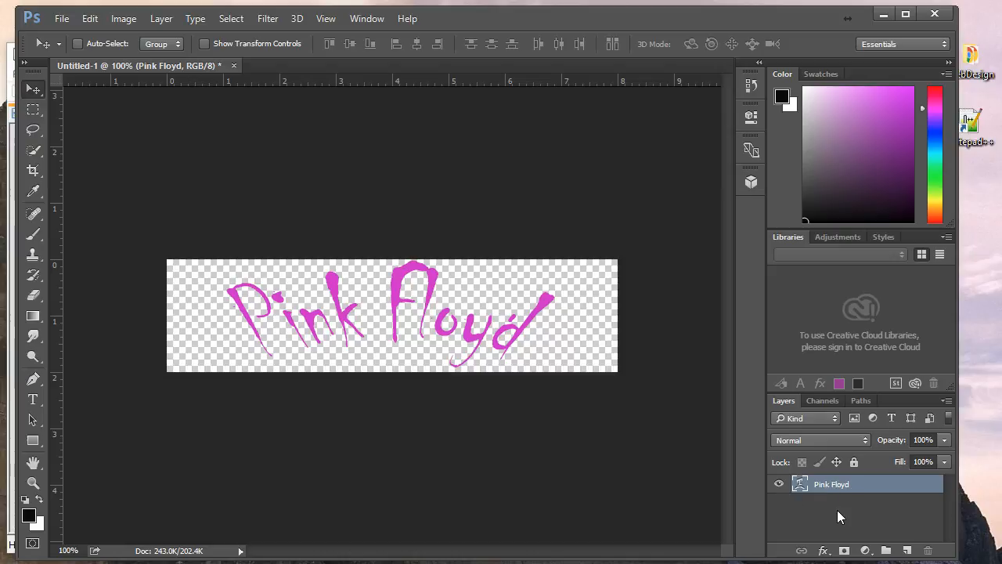
# Open Blending Options from the Pink Floyd layer's context menu.
pyautogui.rightClick(888, 484)
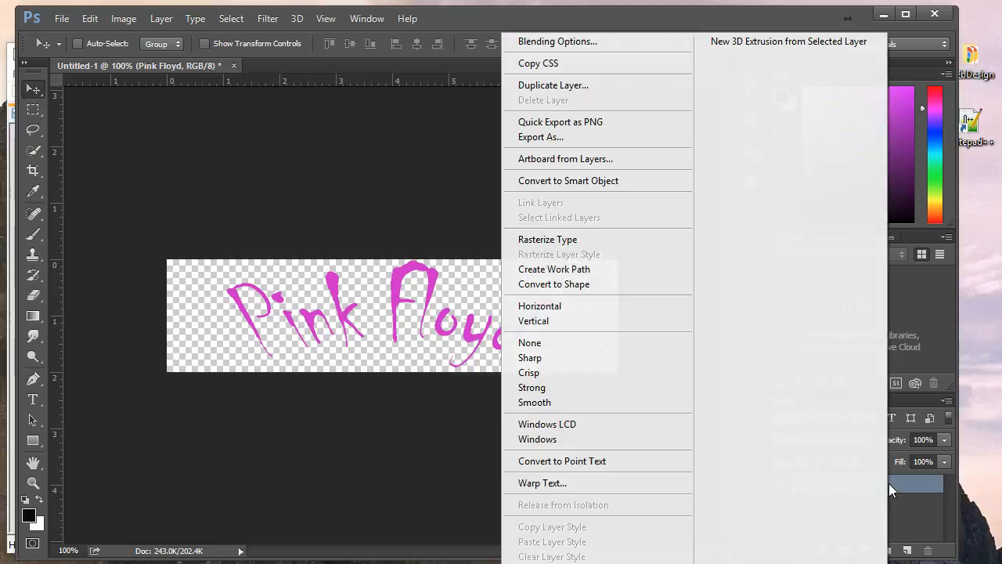
pyautogui.click(456, 212)
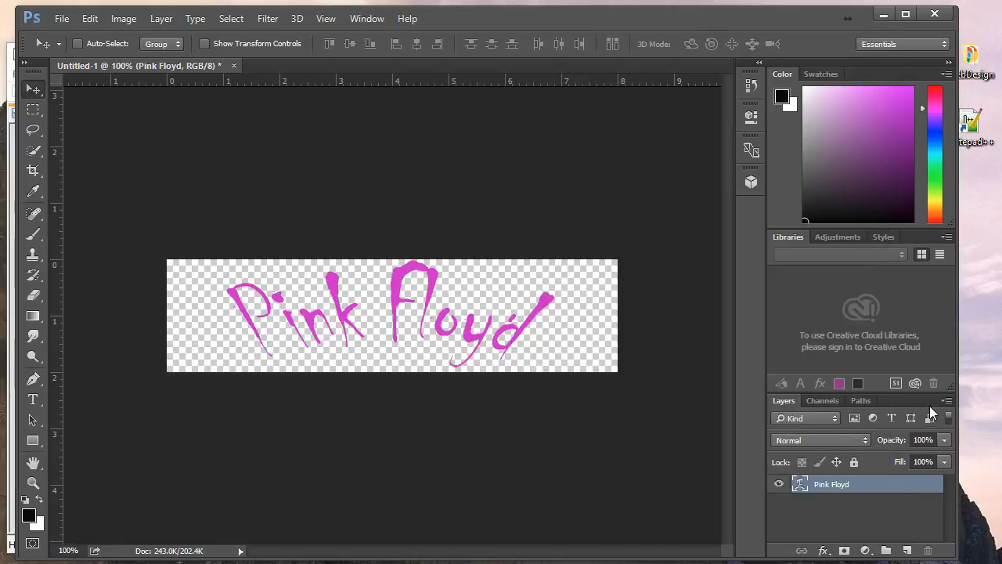
pyautogui.rightClick(883, 485)
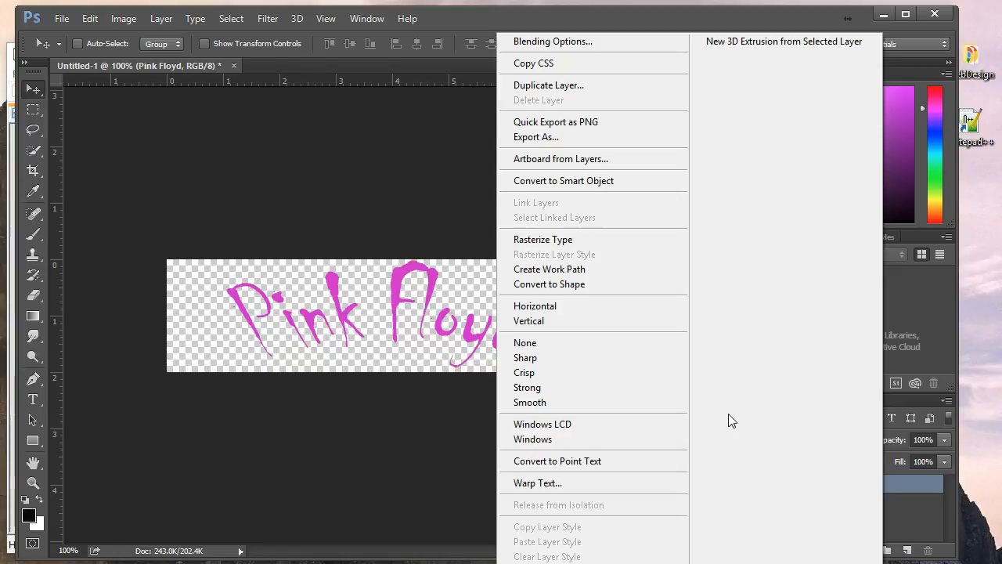
pyautogui.click(548, 42)
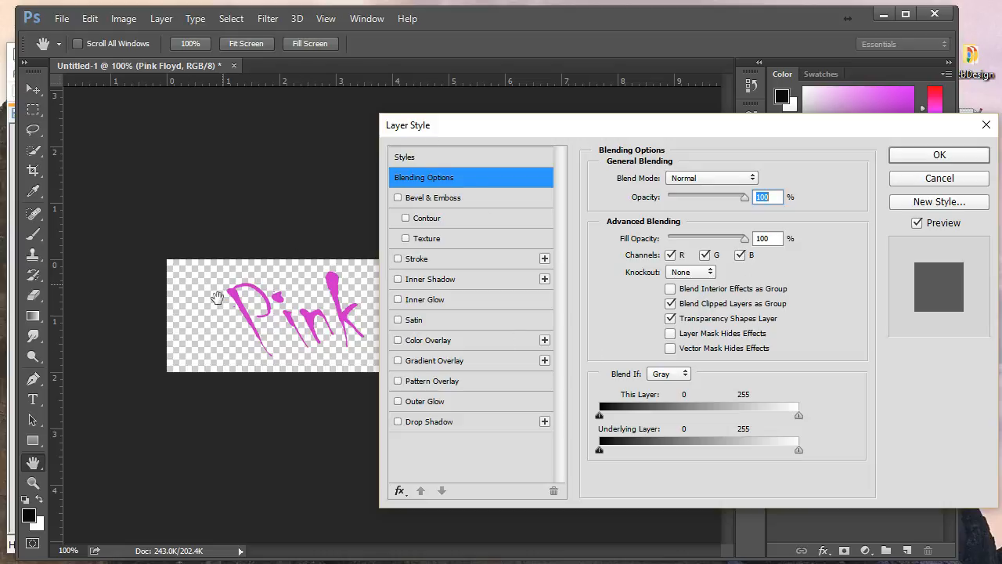
# Add Bevel & Emboss to the Pink Floyd text, leaving the contour off.
pyautogui.click(399, 198)
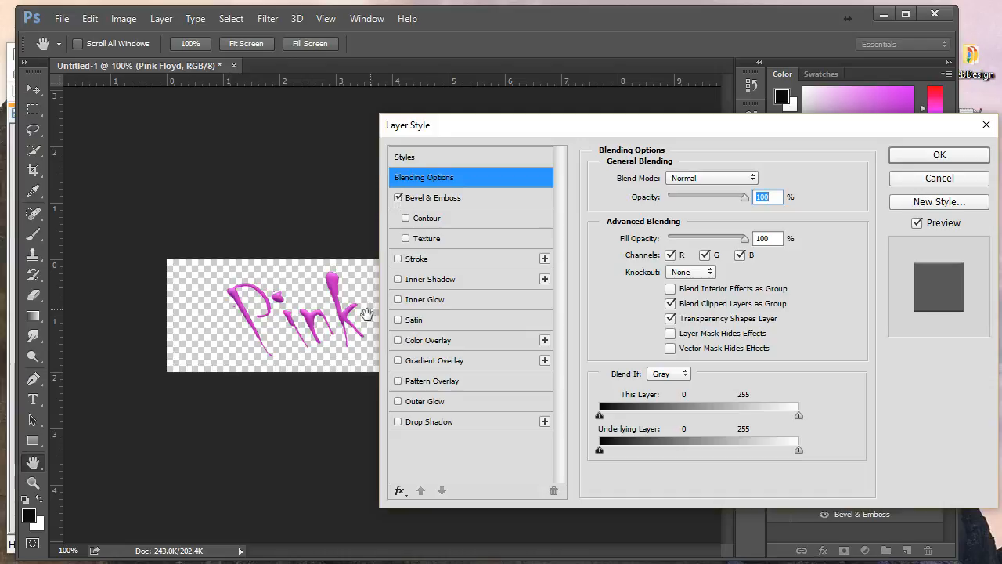
pyautogui.moveTo(634, 126); pyautogui.dragTo(832, 122)
pyautogui.click(611, 207)
pyautogui.click(611, 208)
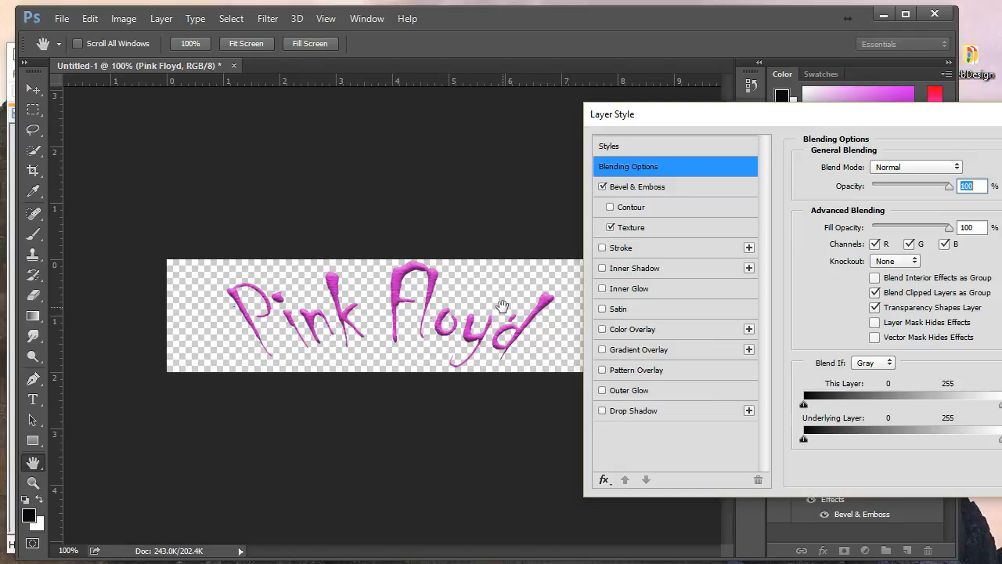
pyautogui.click(611, 208)
# Add a 2 px black outside stroke, keeping a second stroke disabled.
pyautogui.click(602, 249)
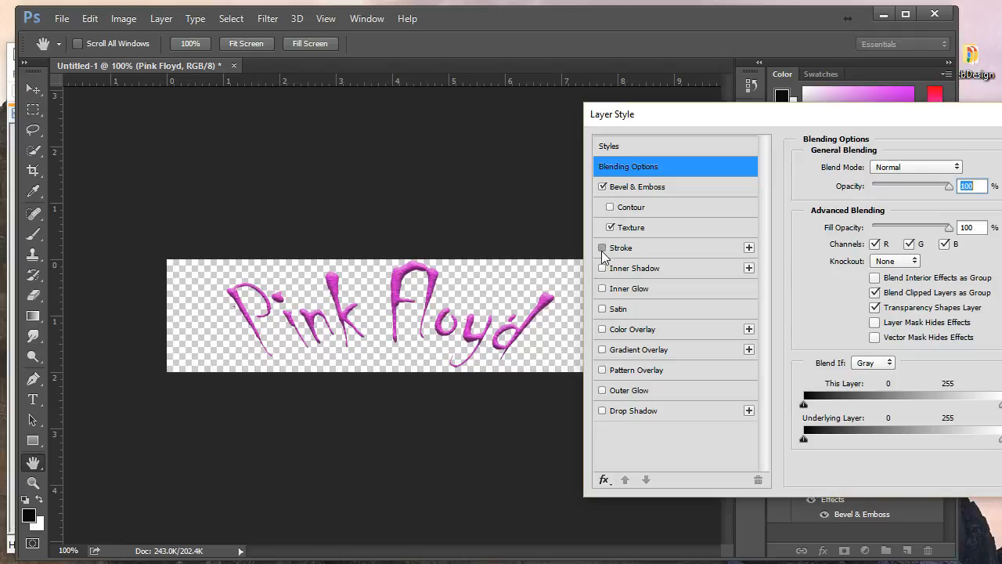
pyautogui.click(749, 247)
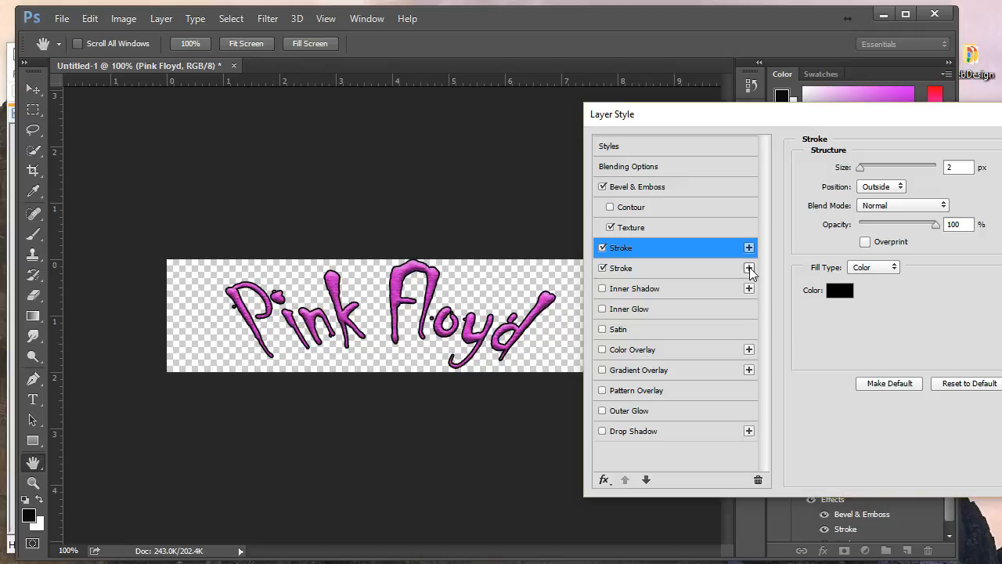
pyautogui.click(711, 271)
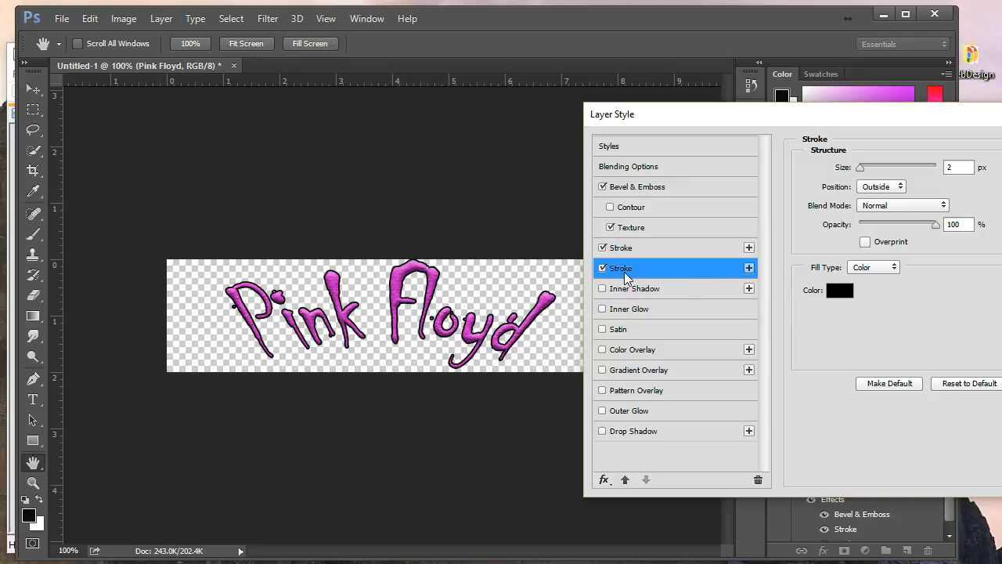
pyautogui.click(602, 268)
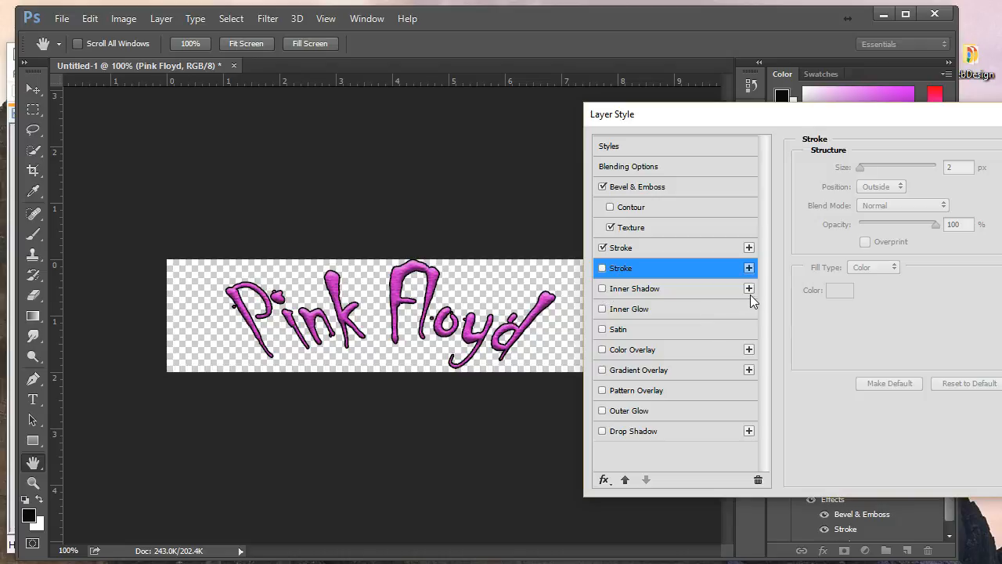
# After trying and removing Inner Glow and Satin, apply a Drop Shadow and show its settings.
pyautogui.click(602, 309)
pyautogui.click(602, 309)
pyautogui.click(602, 330)
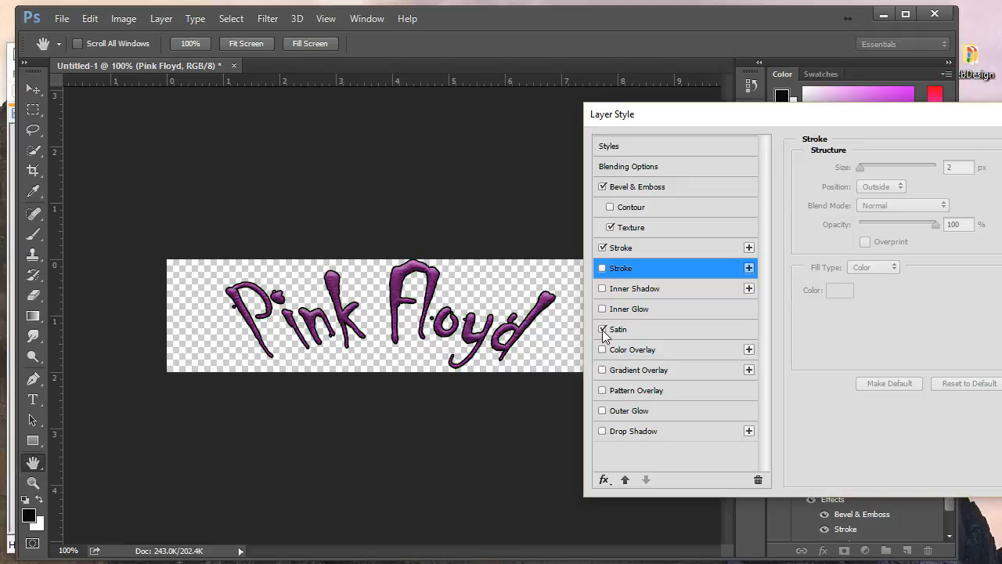
pyautogui.click(602, 329)
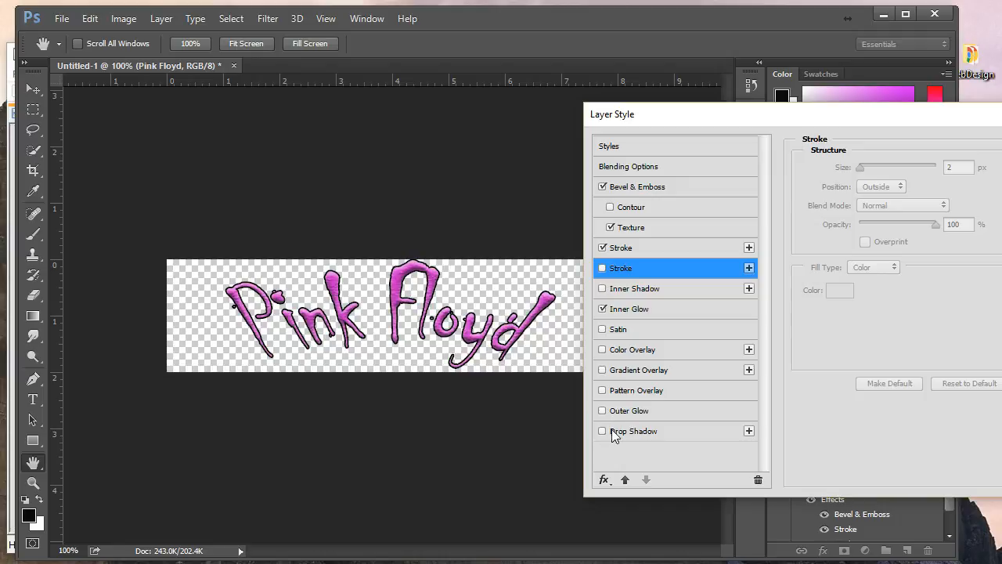
pyautogui.click(602, 431)
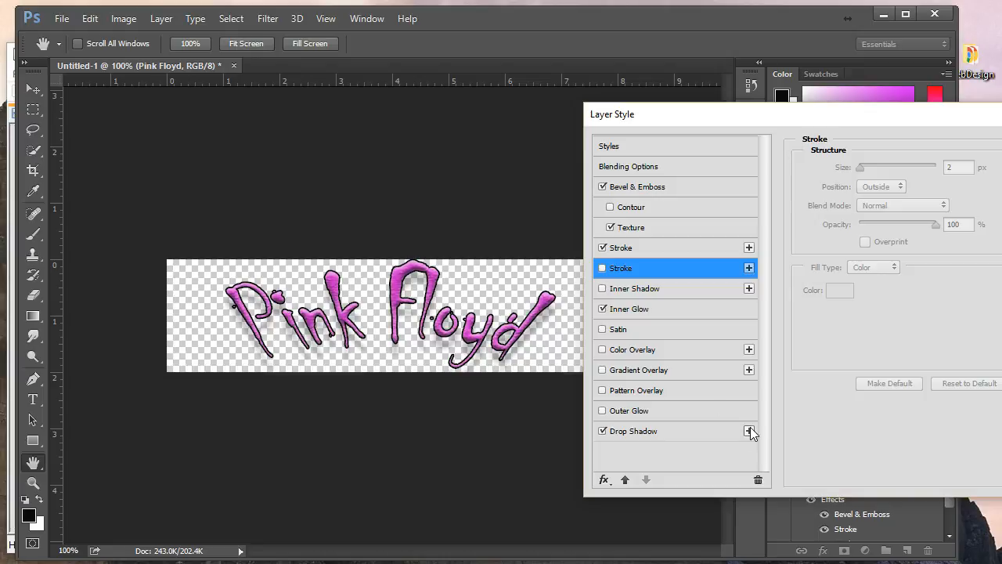
pyautogui.click(682, 431)
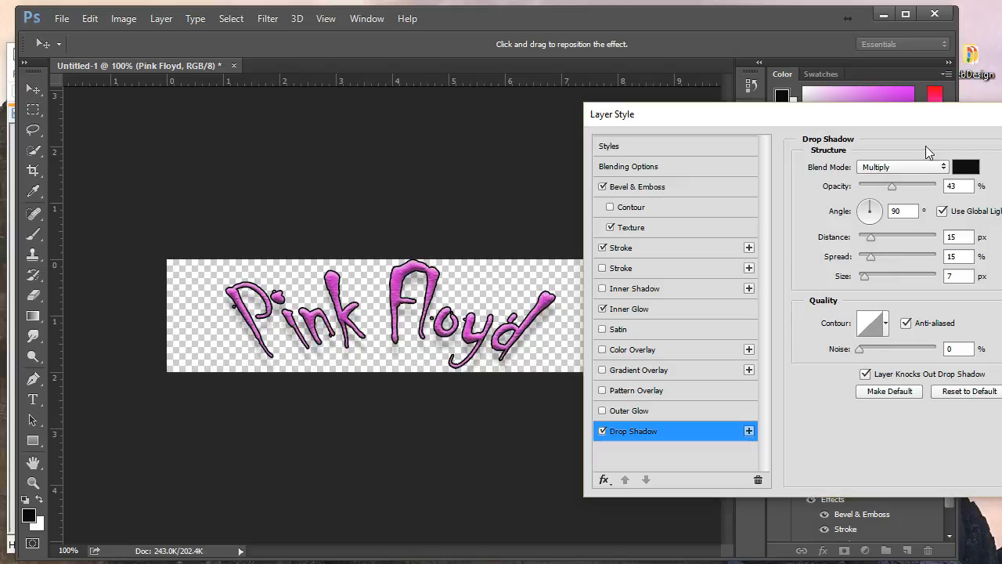
# Change the drop shadow colour to a very dark grey.
pyautogui.click(964, 169)
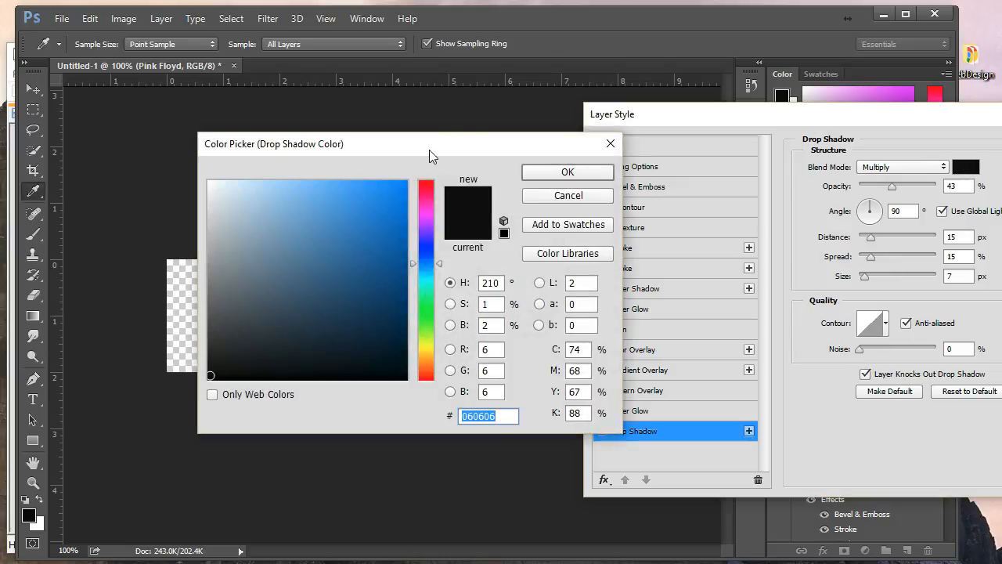
pyautogui.click(243, 354)
pyautogui.click(567, 173)
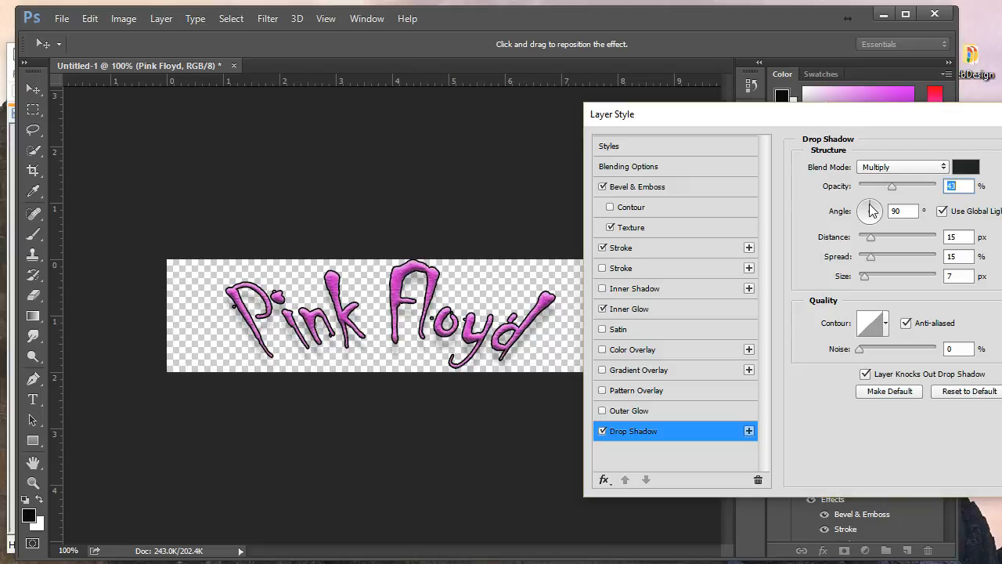
# Set the shadow to 89% opacity at a 135° angle and apply the layer style.
pyautogui.moveTo(893, 191); pyautogui.dragTo(933, 190)
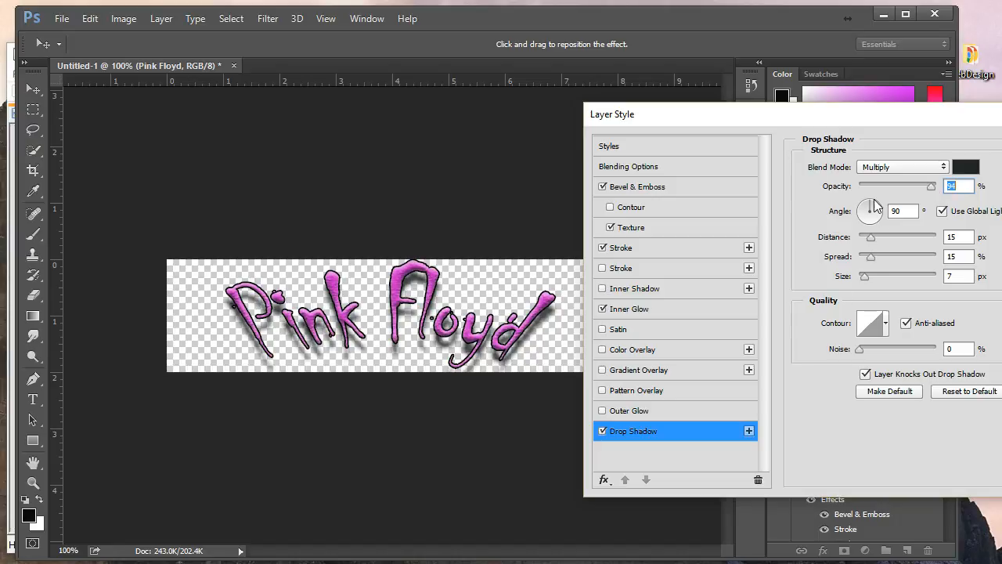
pyautogui.moveTo(871, 207)
pyautogui.mouseDown()
pyautogui.moveTo(858, 211)
pyautogui.moveTo(876, 202)
pyautogui.moveTo(866, 212)
pyautogui.mouseUp()
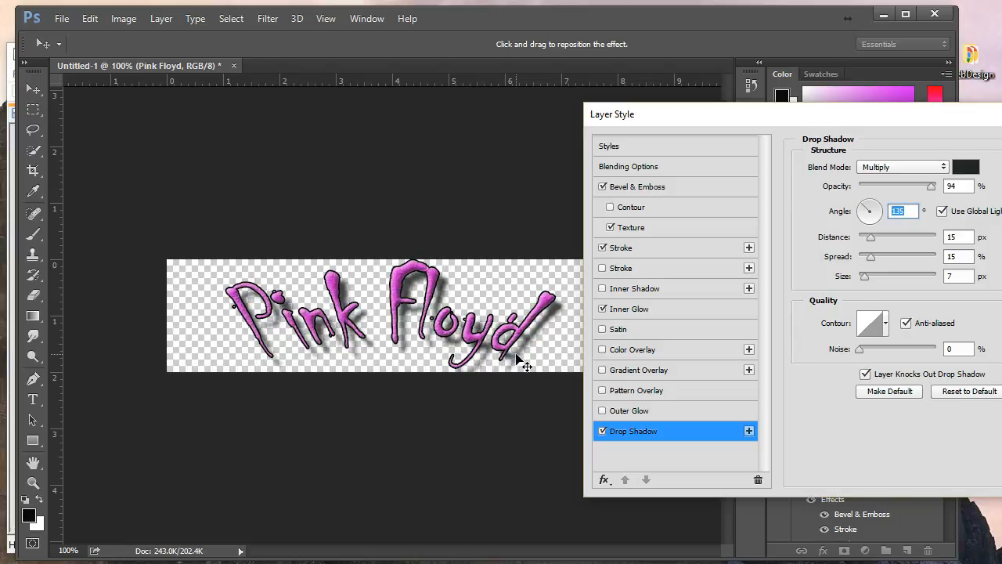
pyautogui.moveTo(931, 186); pyautogui.dragTo(929, 194)
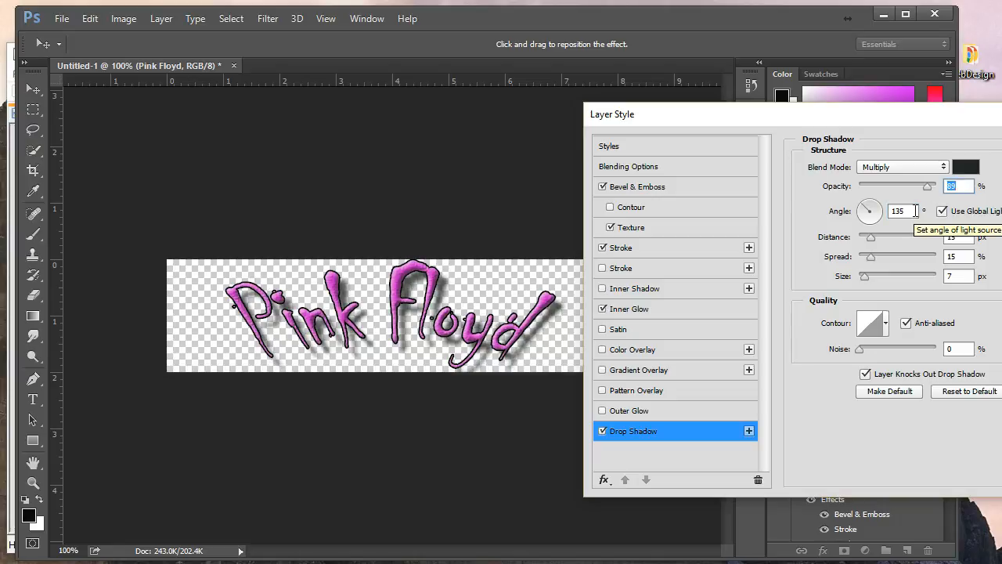
pyautogui.click(871, 329)
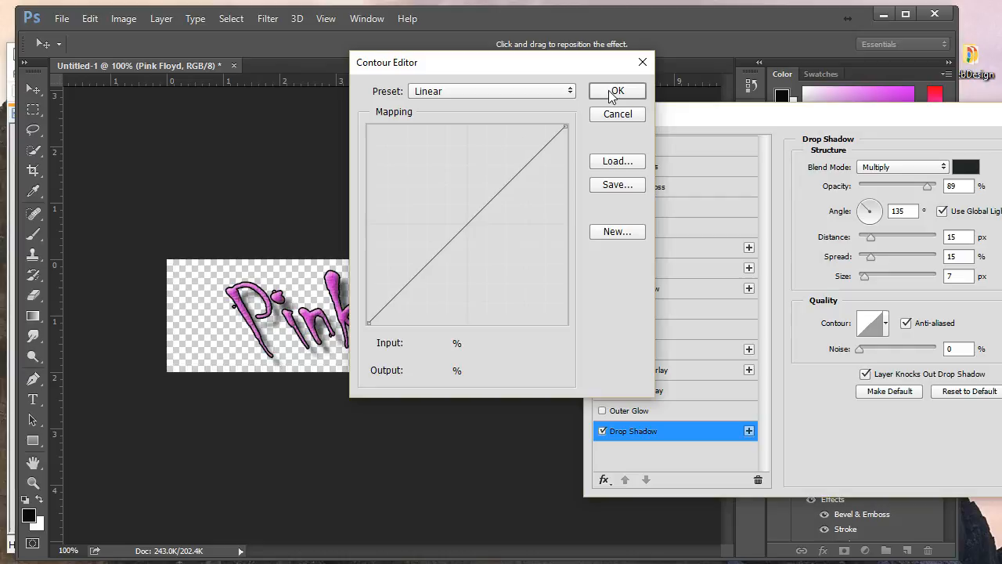
pyautogui.click(641, 62)
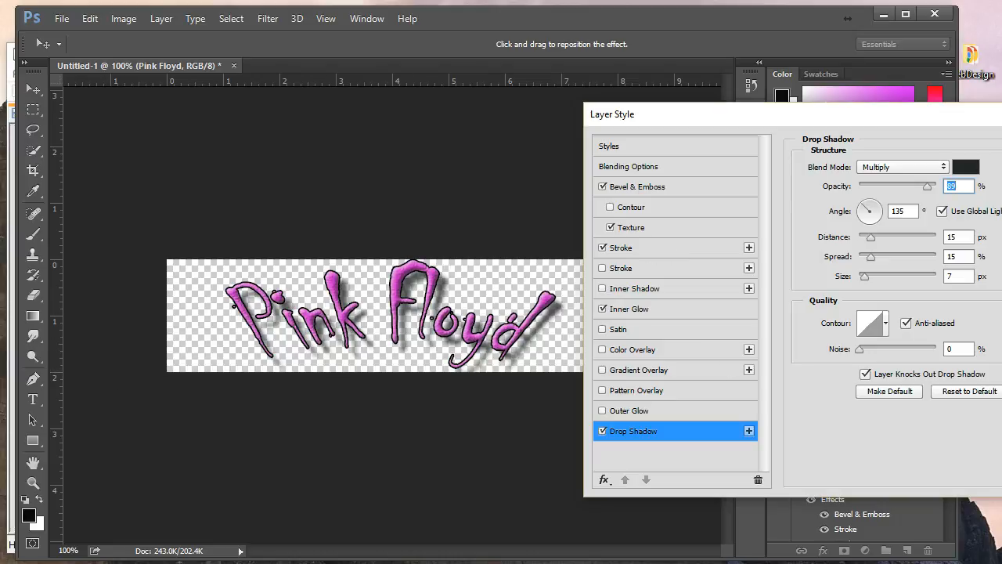
pyautogui.press('Return')
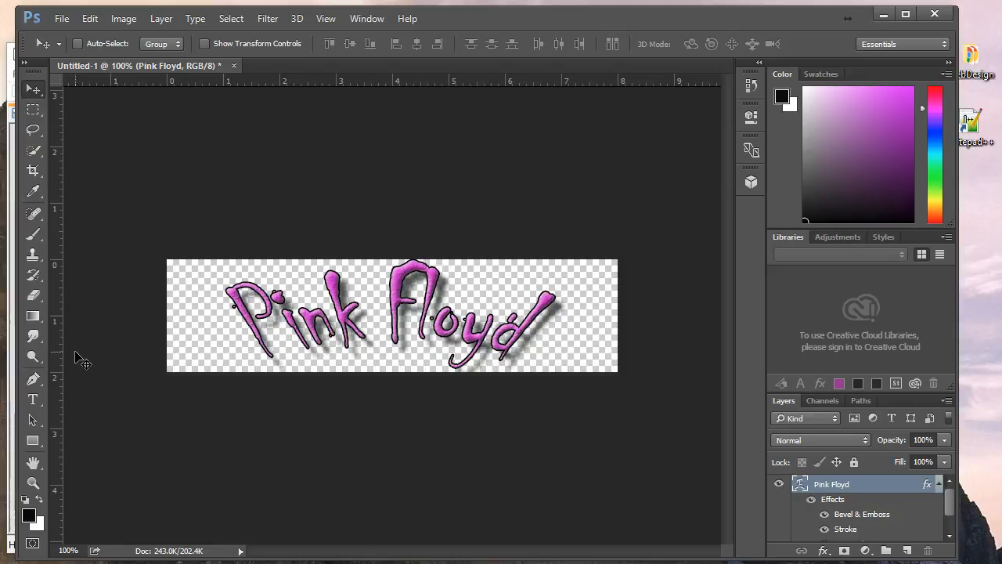
pyautogui.click(33, 399)
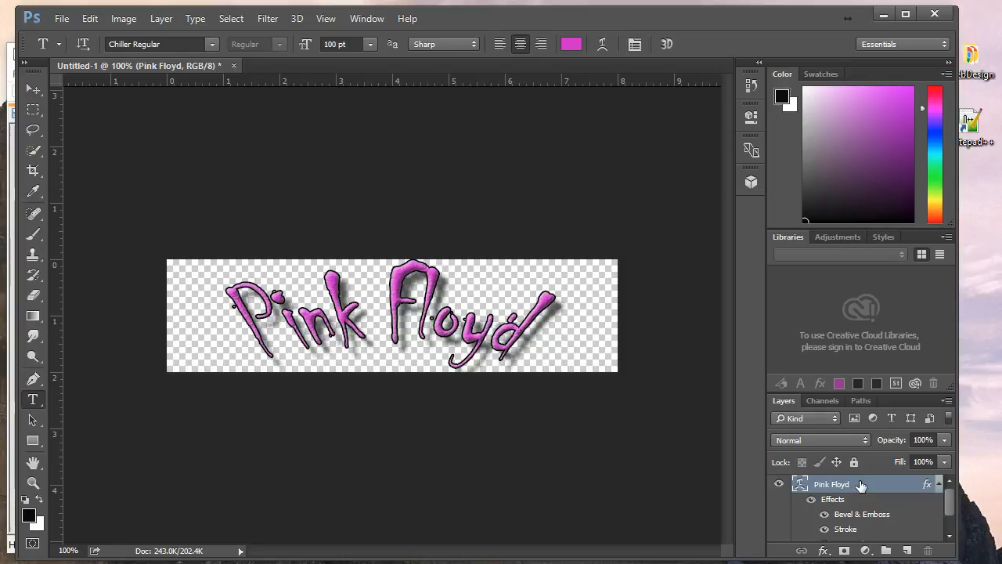
pyautogui.doubleClick(900, 495)
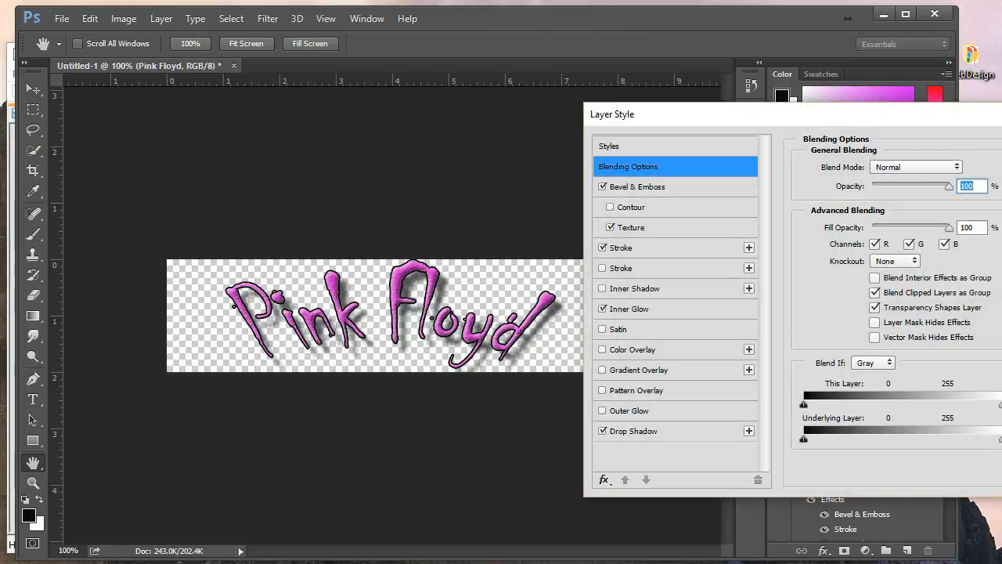
pyautogui.press('Return')
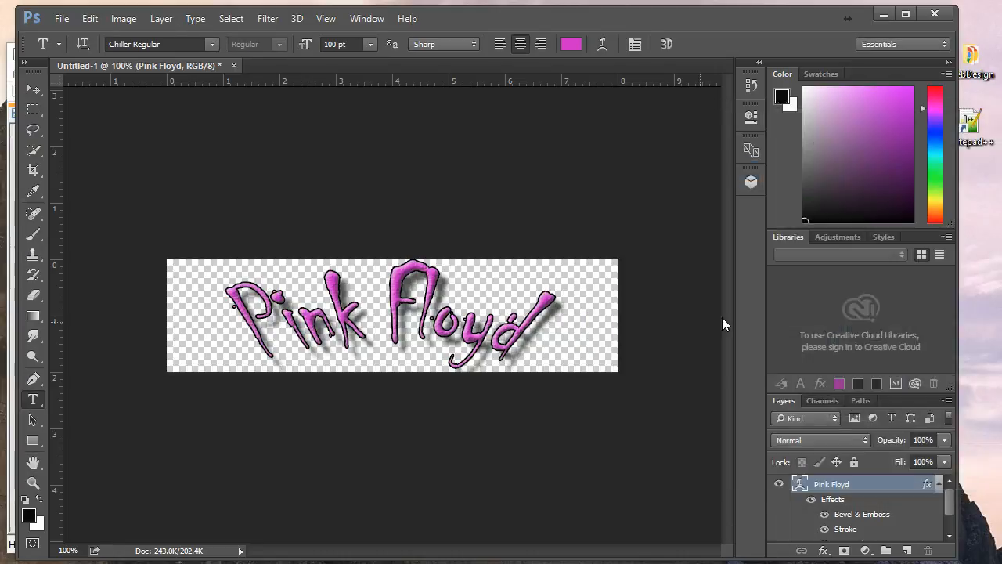
# Commit the Pink Floyd text and move it until it sits horizontally centred in the banner.
pyautogui.click(255, 311)
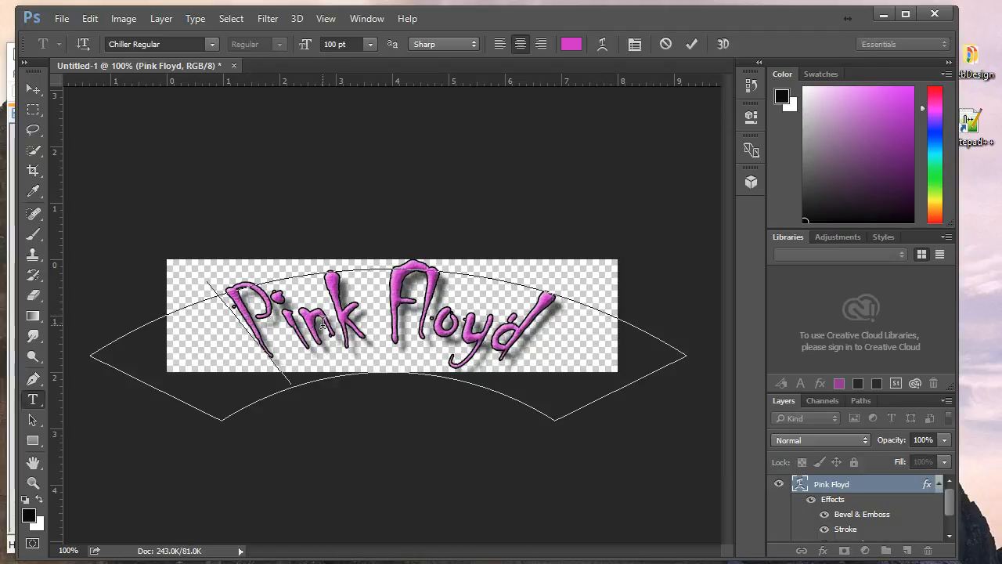
pyautogui.click(381, 276)
pyautogui.moveTo(233, 312); pyautogui.dragTo(561, 336)
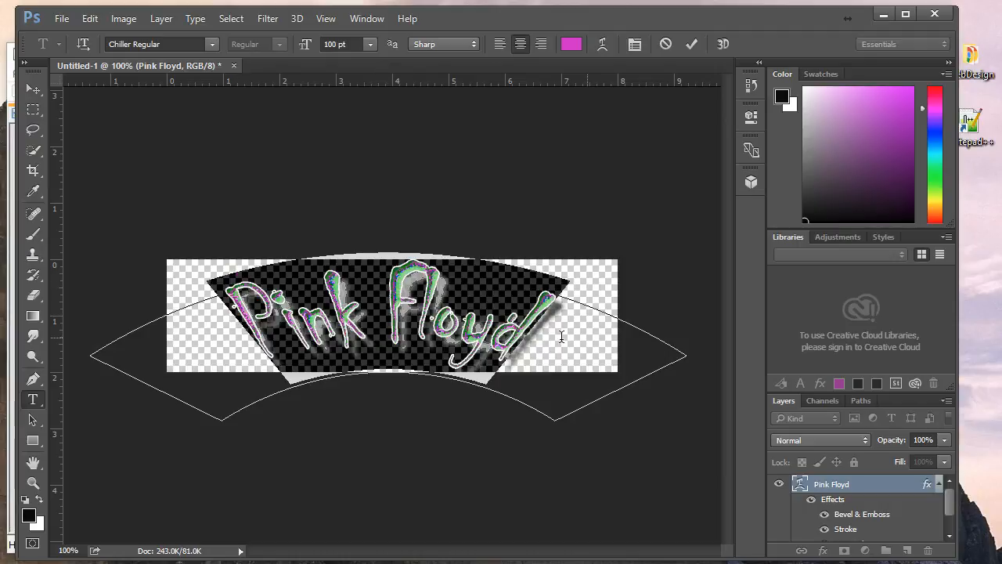
pyautogui.click(381, 297)
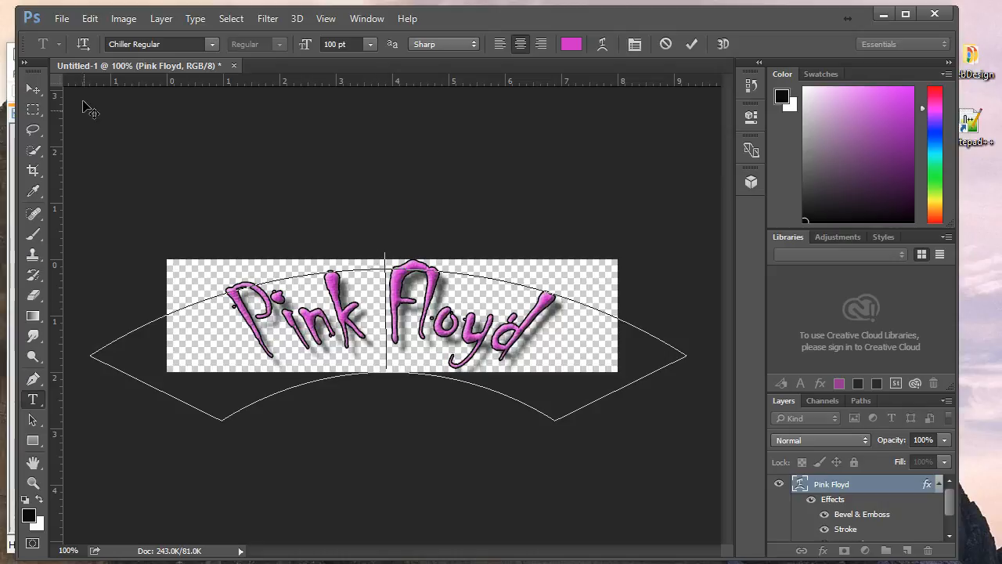
pyautogui.click(30, 86)
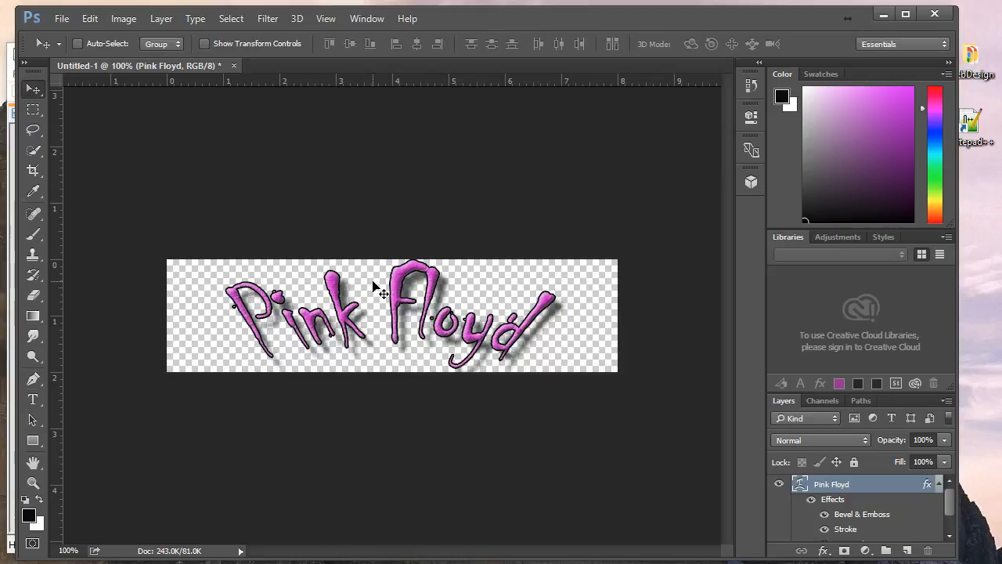
pyautogui.moveTo(373, 285); pyautogui.dragTo(373, 288)
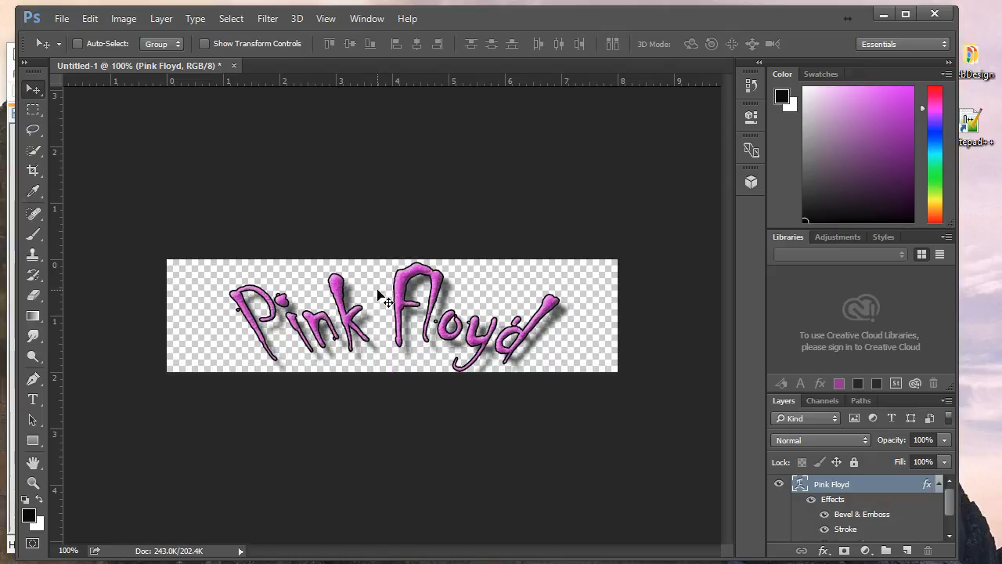
pyautogui.moveTo(377, 290); pyautogui.dragTo(377, 288)
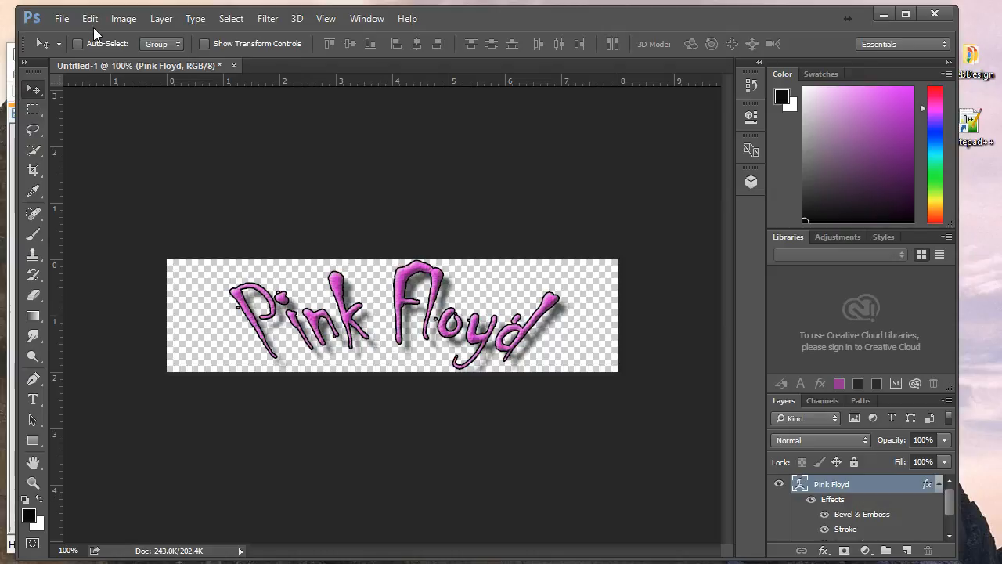
# Save As pinkbanner.psd in WebDesign\images, accepting the Photoshop Format Options compatibility prompt.
pyautogui.click(61, 18)
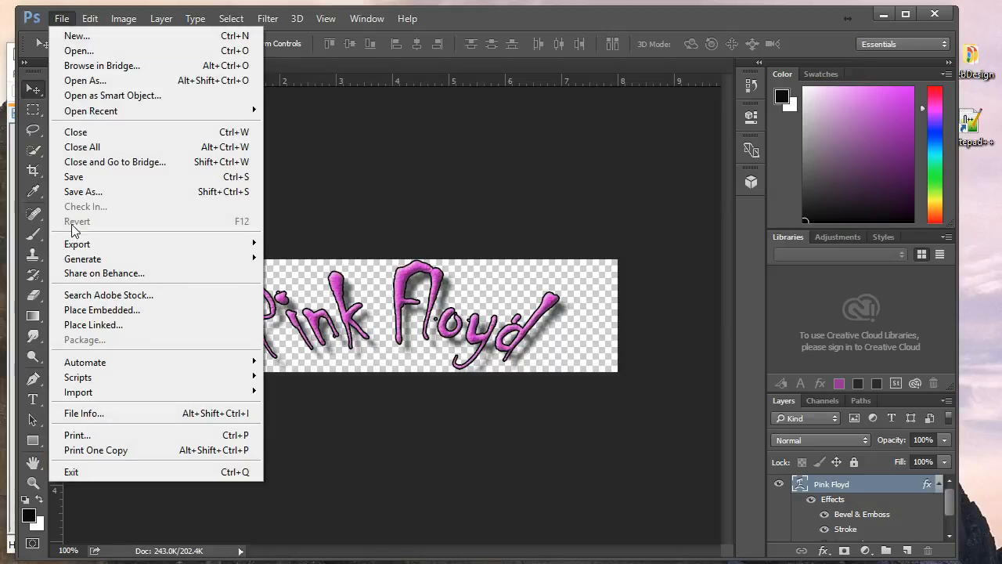
pyautogui.click(72, 195)
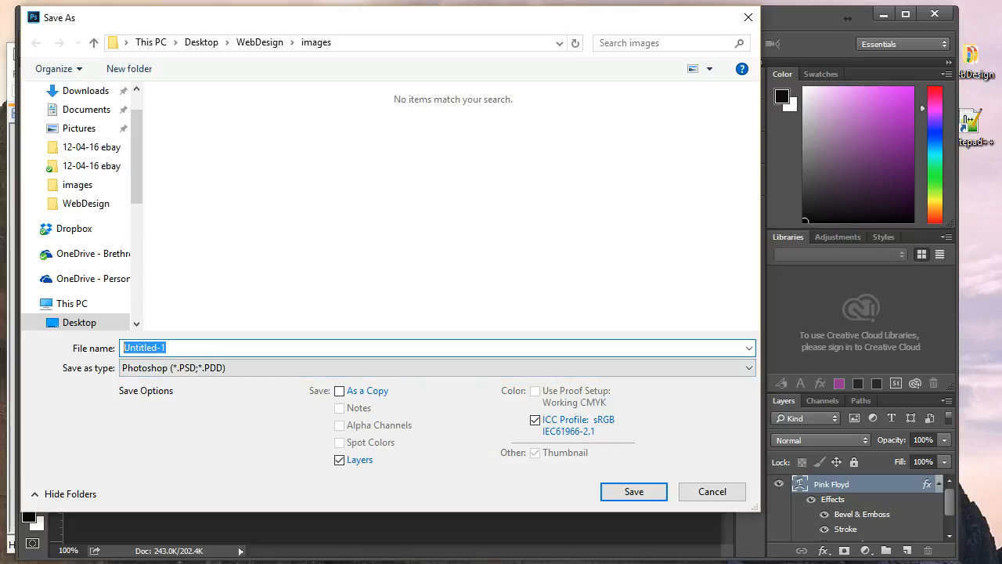
pyautogui.write('pinkbanner')
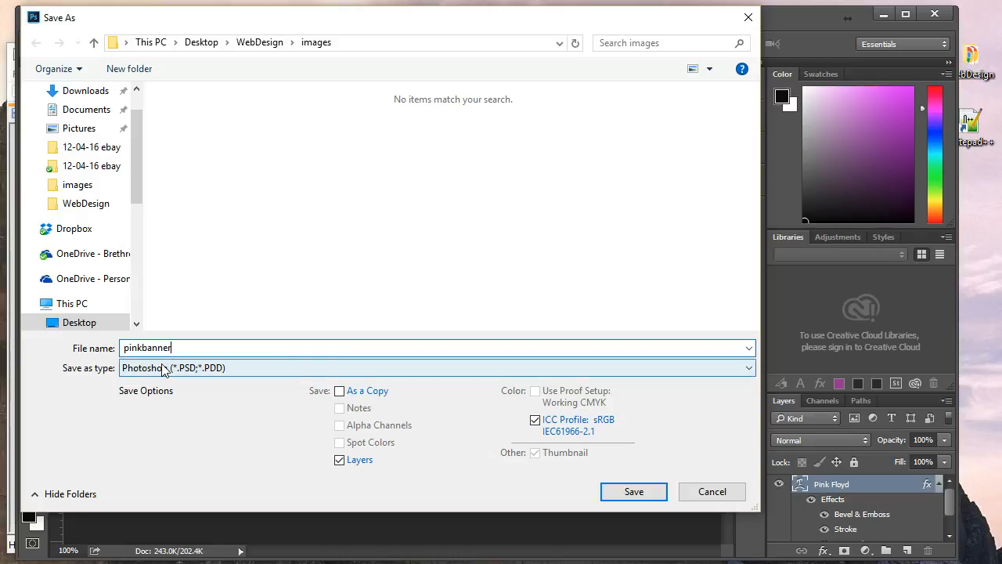
pyautogui.click(648, 494)
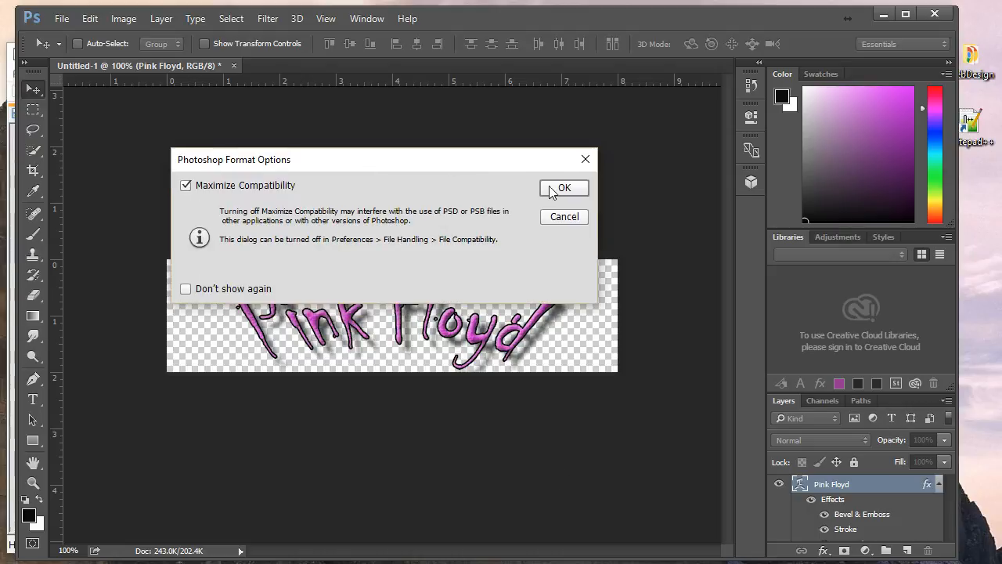
pyautogui.click(564, 188)
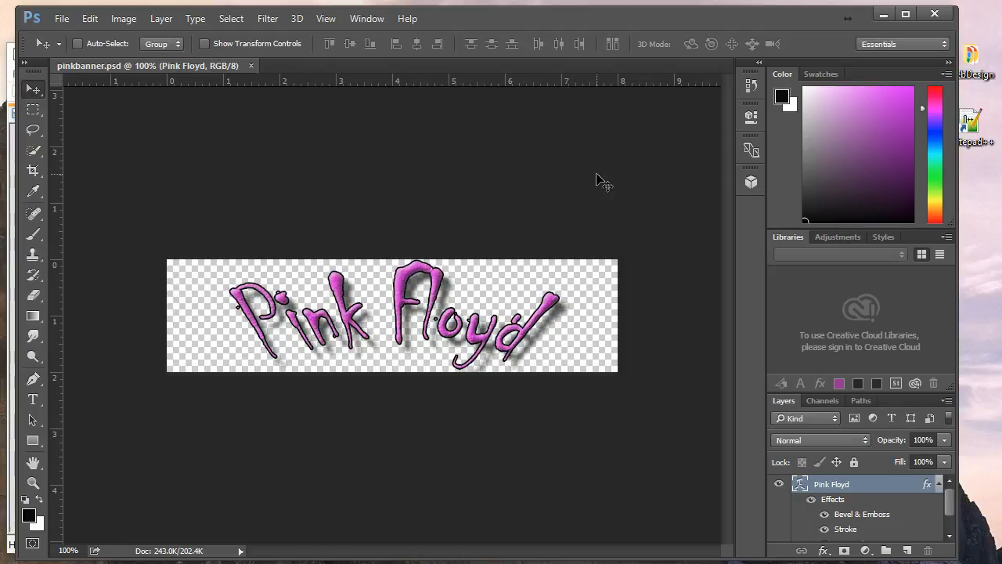
# Save a PNG copy named pinkbanner to WebDesign\images with the default PNG options.
pyautogui.hotkey('alt', 'Tab')
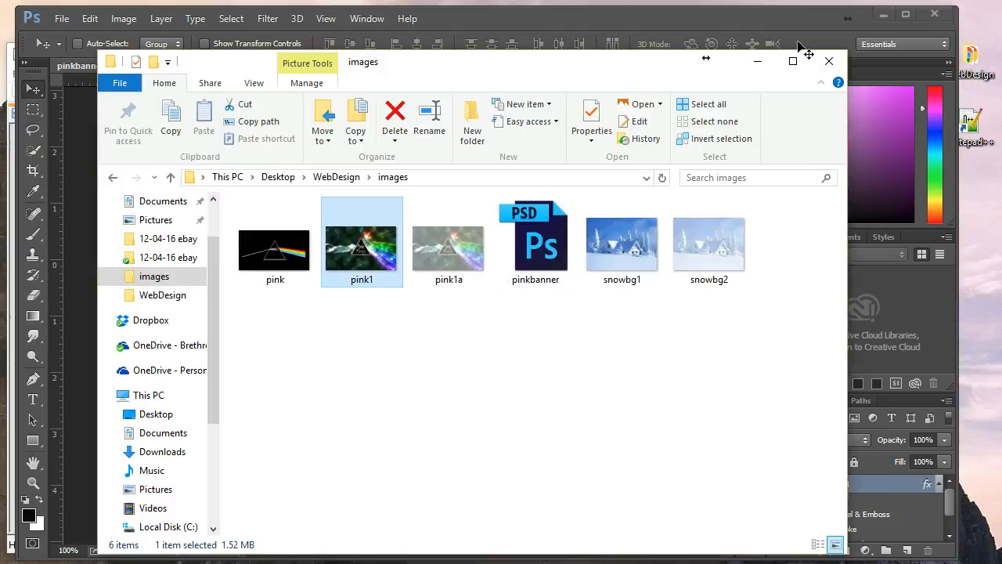
pyautogui.click(757, 61)
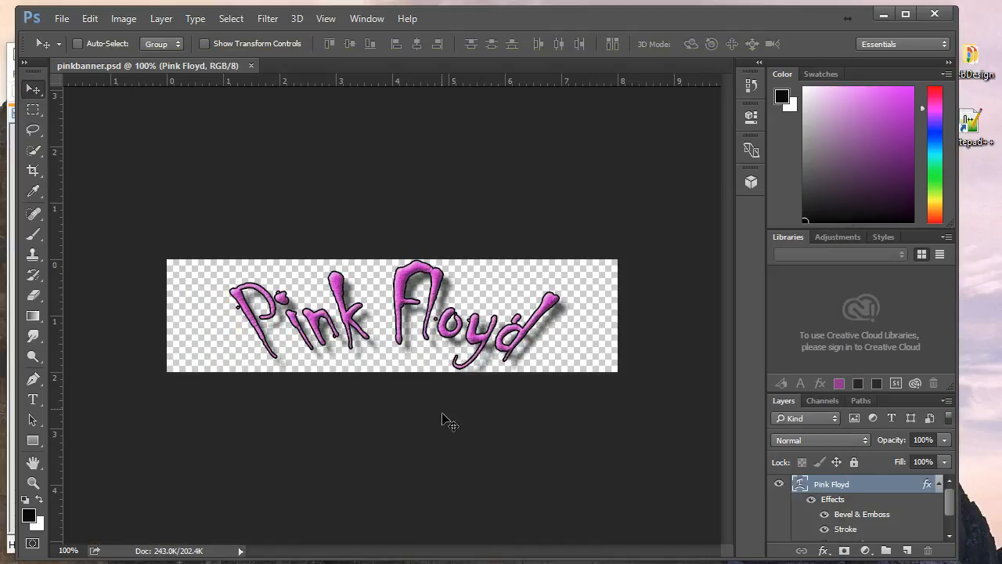
pyautogui.click(58, 18)
pyautogui.click(100, 193)
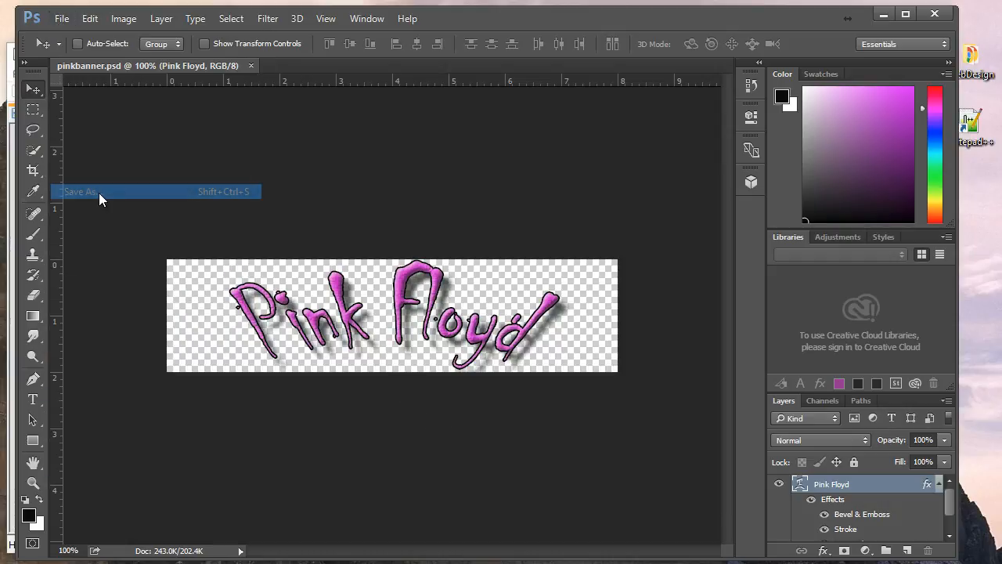
pyautogui.click(302, 369)
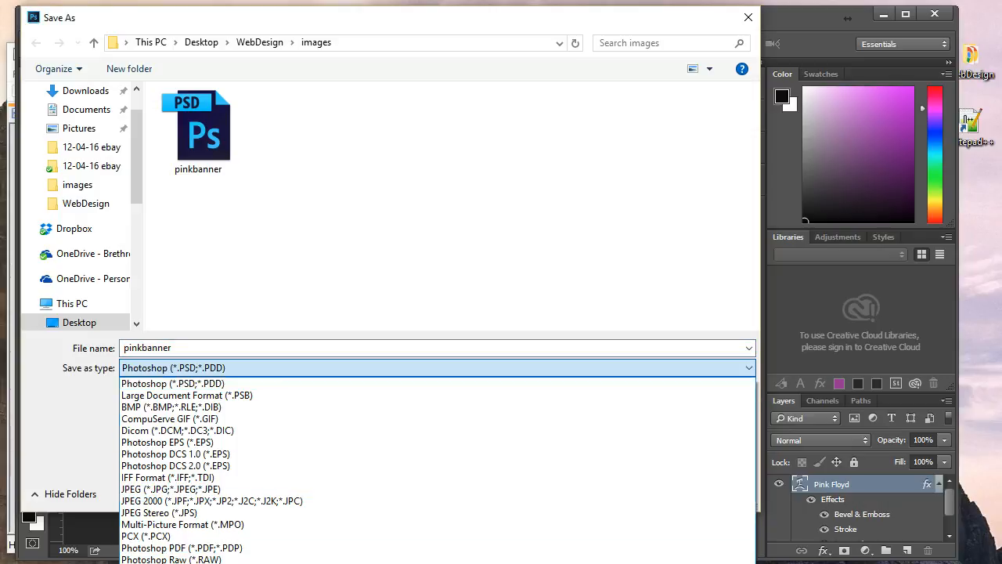
pyautogui.click(180, 563)
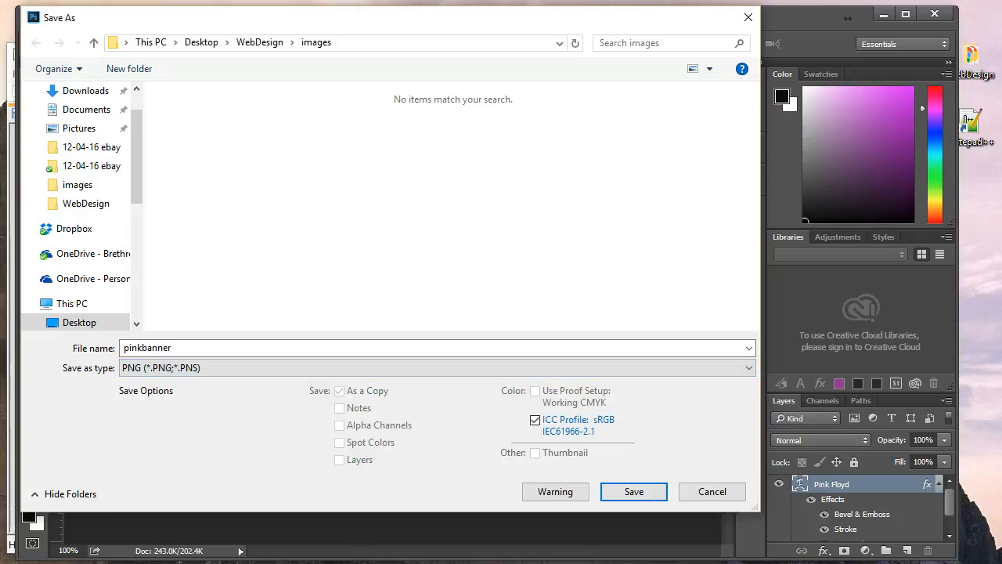
pyautogui.click(141, 348)
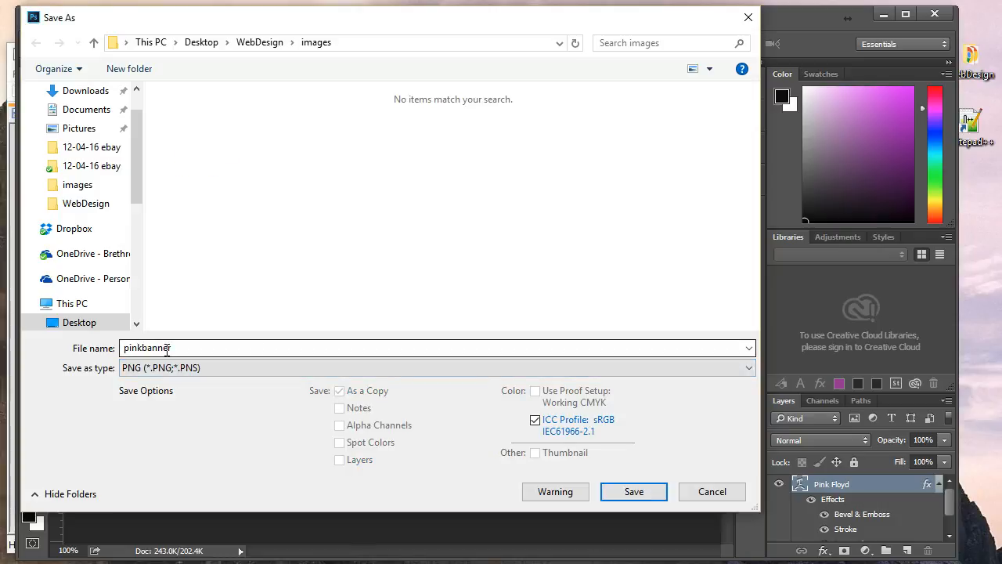
pyautogui.click(630, 495)
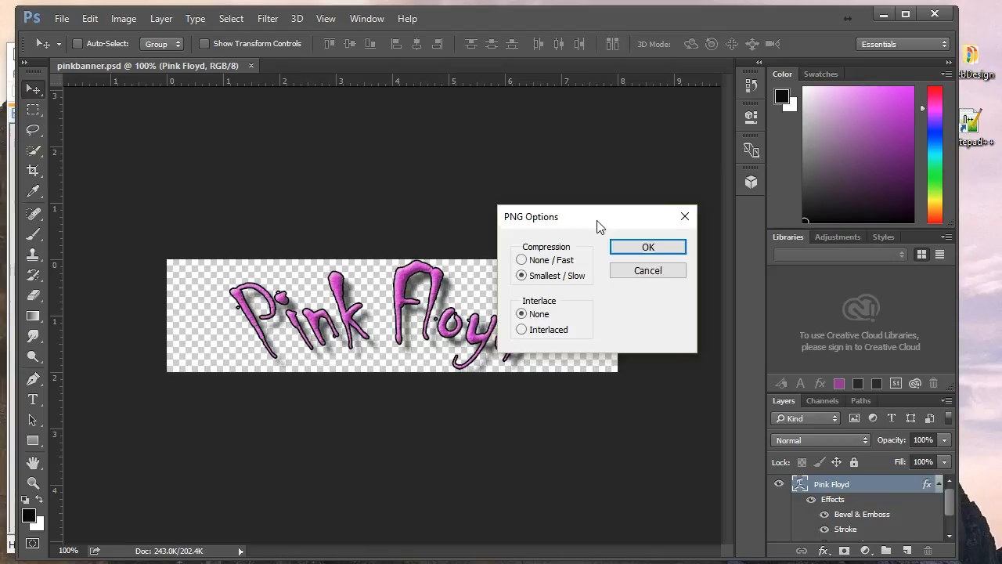
pyautogui.moveTo(555, 209); pyautogui.dragTo(468, 205)
pyautogui.click(488, 218)
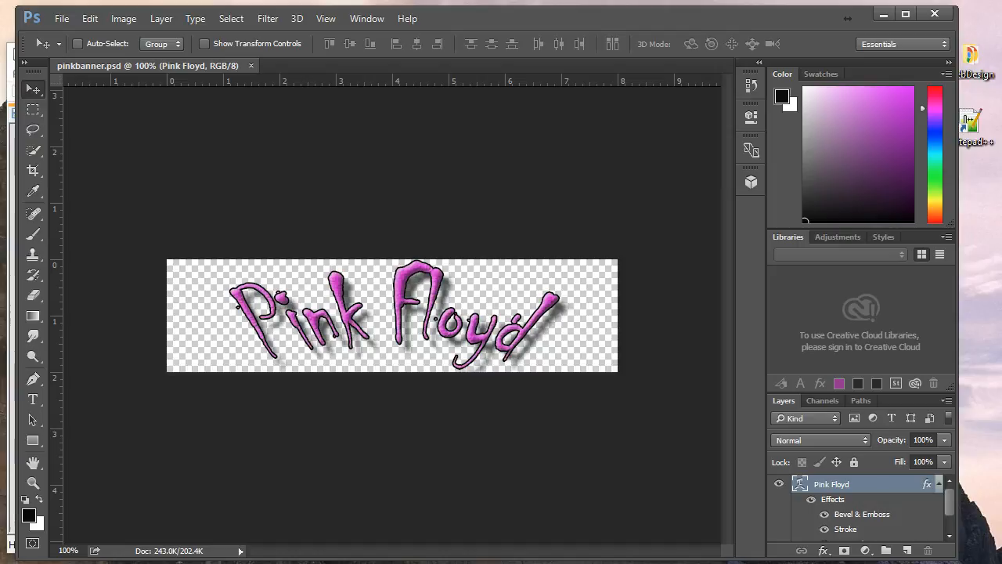
pyautogui.click(162, 563)
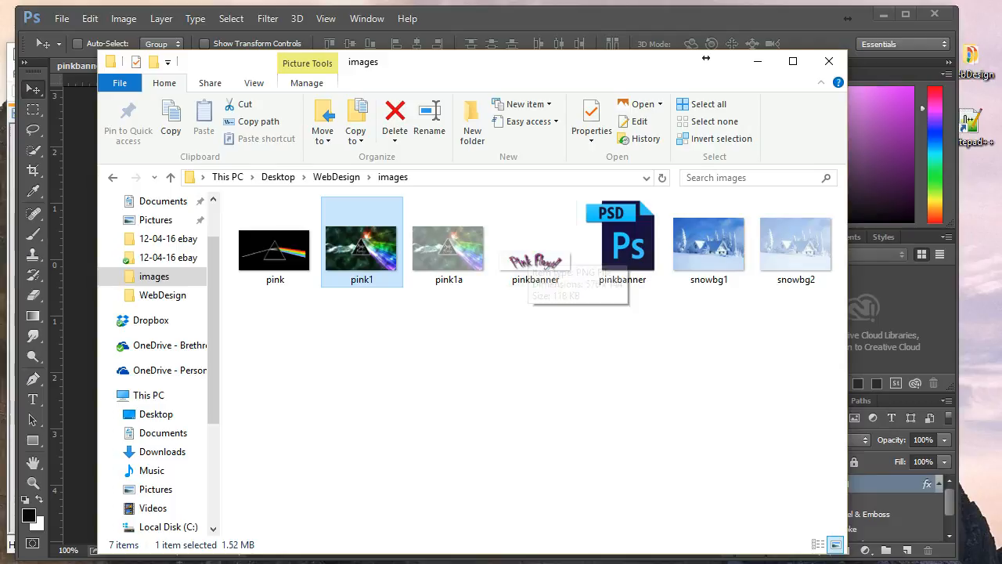
# Review music.html's PINK FLOYD snowflake-letter table in Notepad++, glancing briefly at Chrome.
pyautogui.click(9, 217)
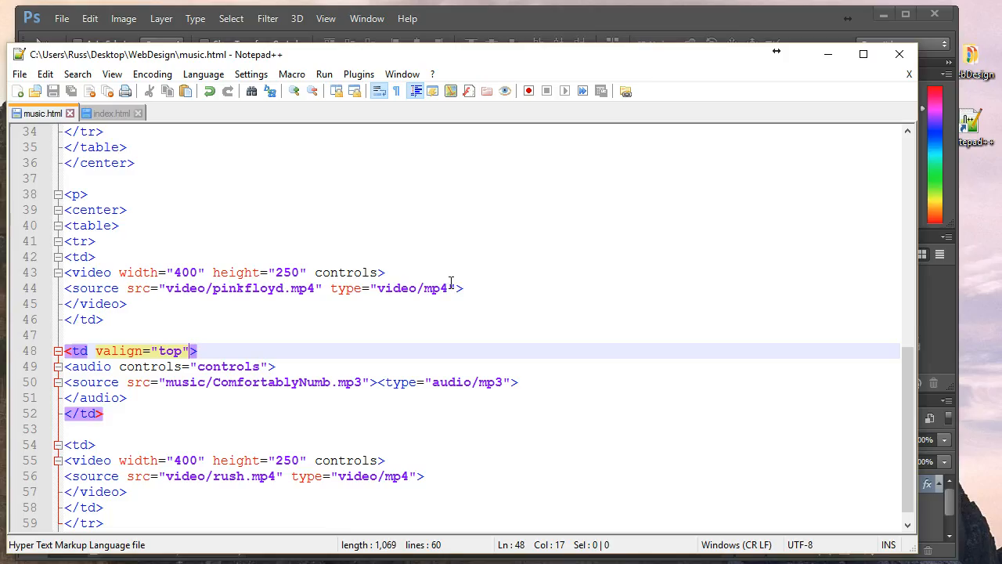
pyautogui.scroll(-1, 448, 281)
pyautogui.scroll(7, 454, 280)
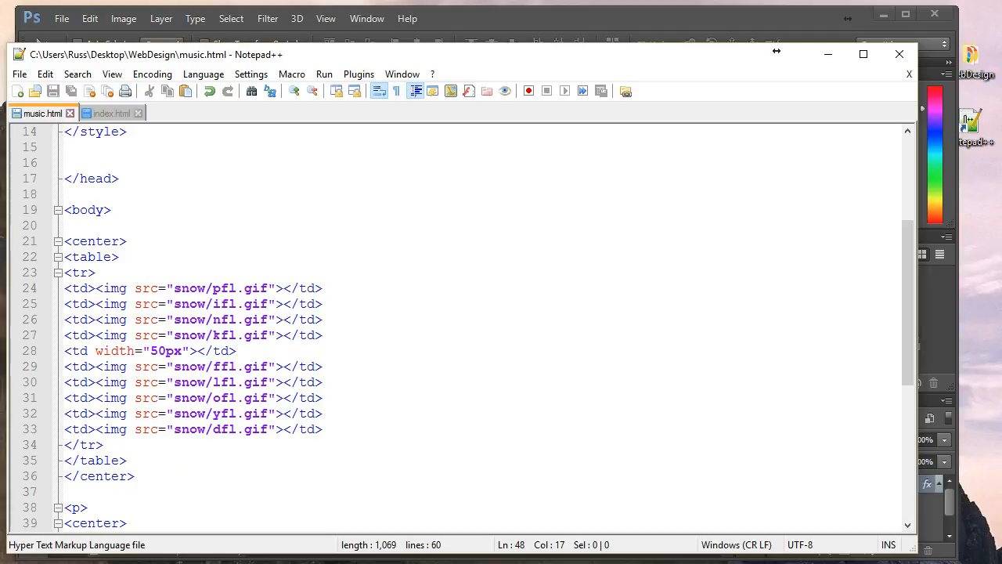
pyautogui.hotkey('alt', 'Tab')
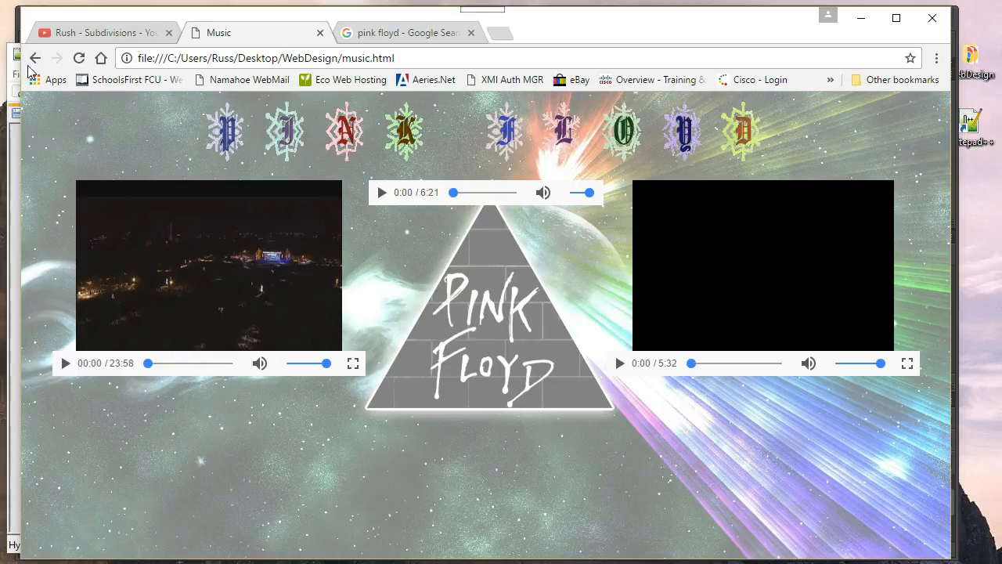
pyautogui.click(9, 234)
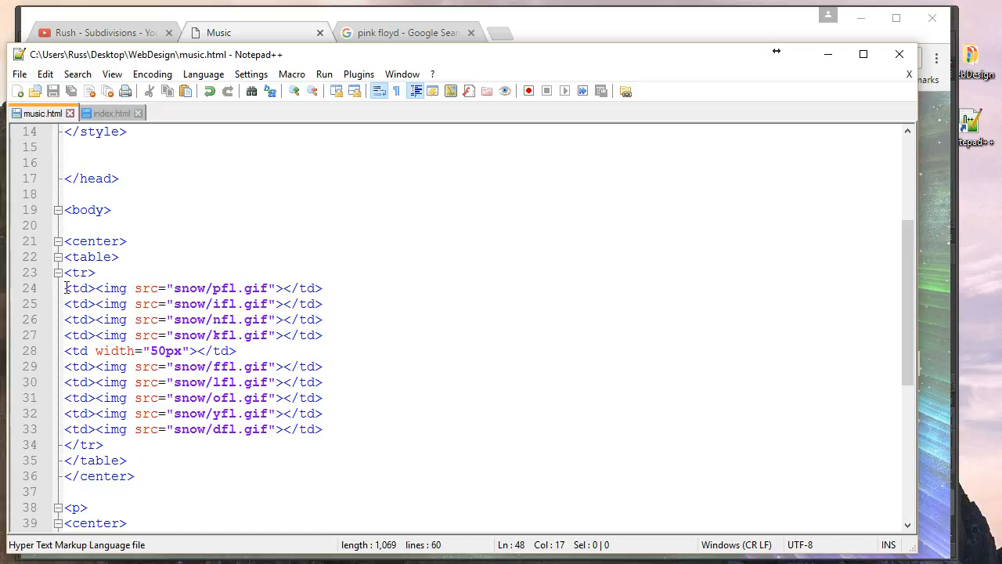
# Replace the table on lines 22–35 with <img src="pinkbanner.png"> and save music.html.
pyautogui.moveTo(67, 262); pyautogui.dragTo(146, 455)
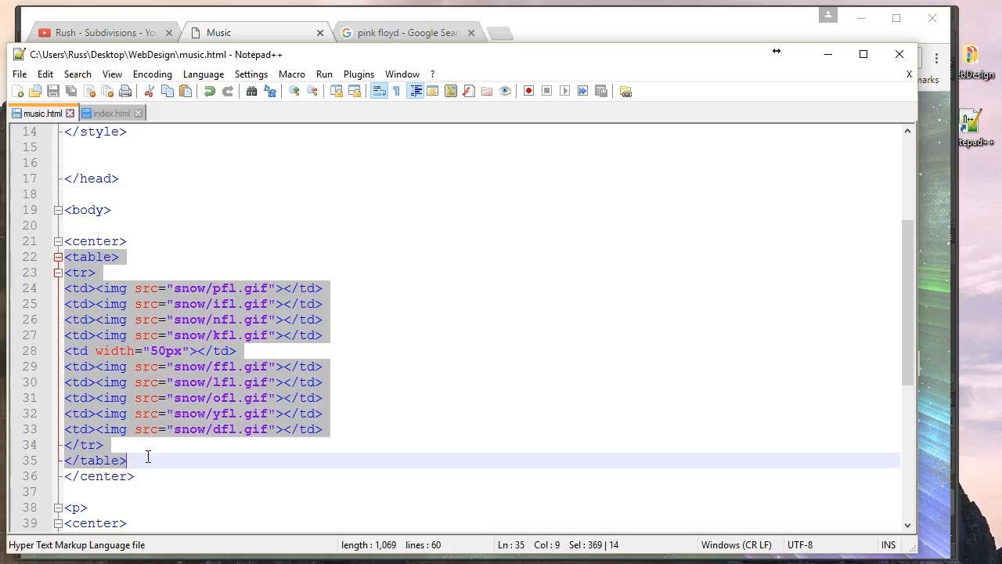
pyautogui.press('Delete')
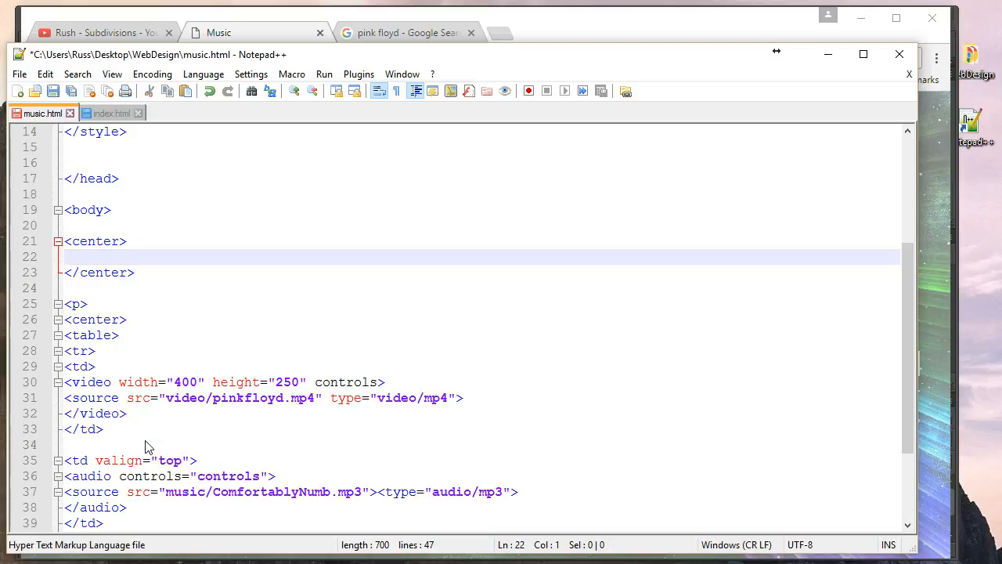
pyautogui.write('<')
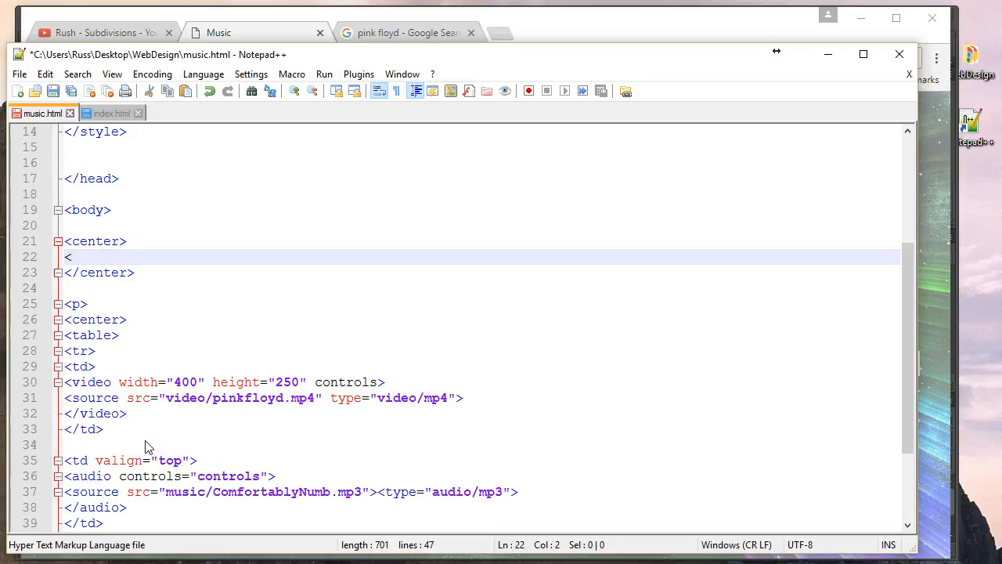
pyautogui.write('img sr')
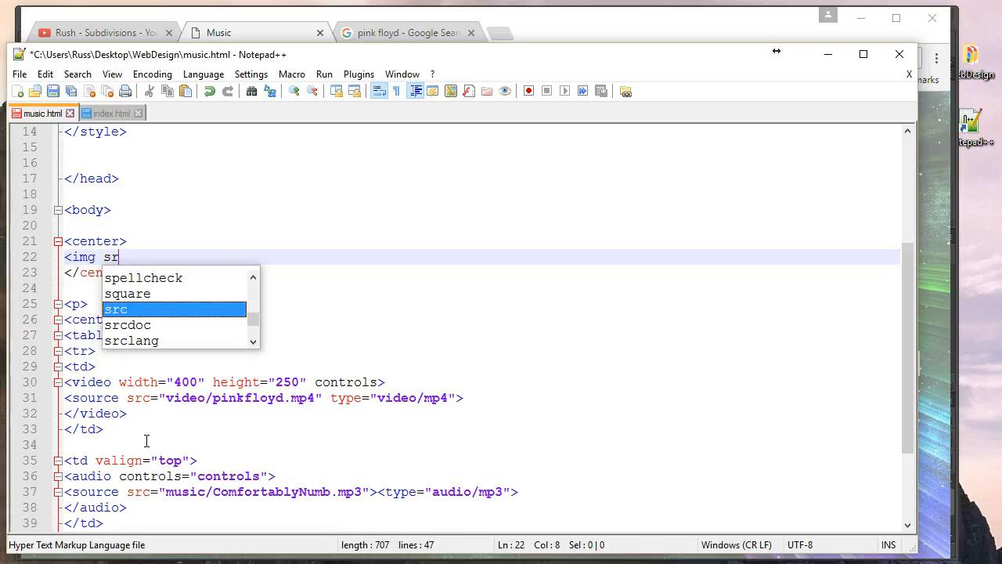
pyautogui.write('c="')
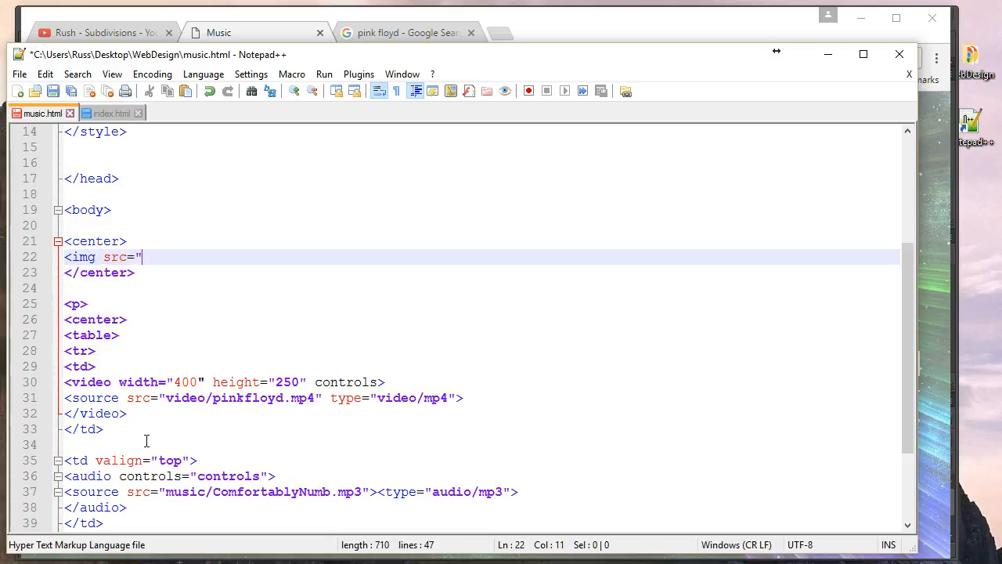
pyautogui.write('pinkbanner.p')
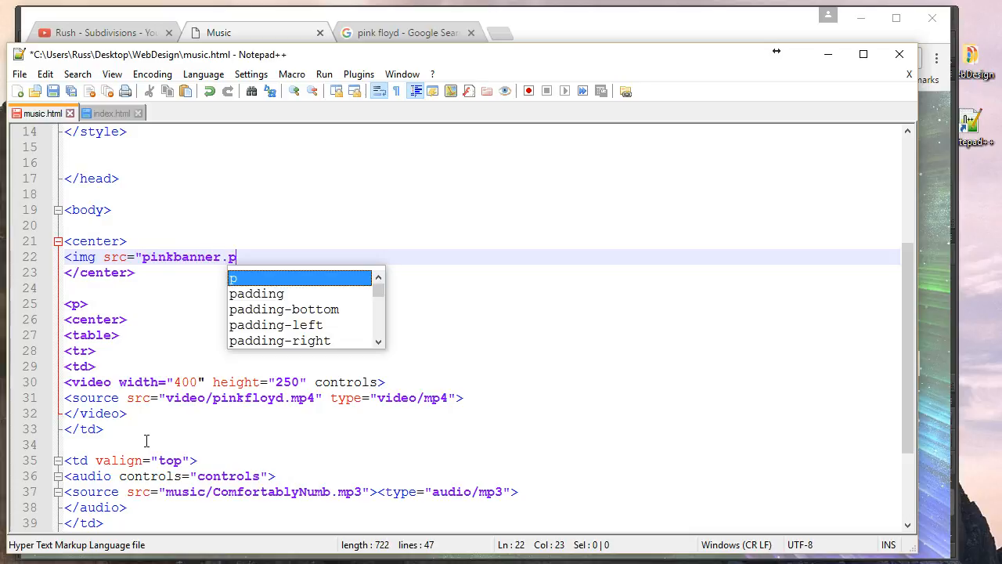
pyautogui.write('ng">')
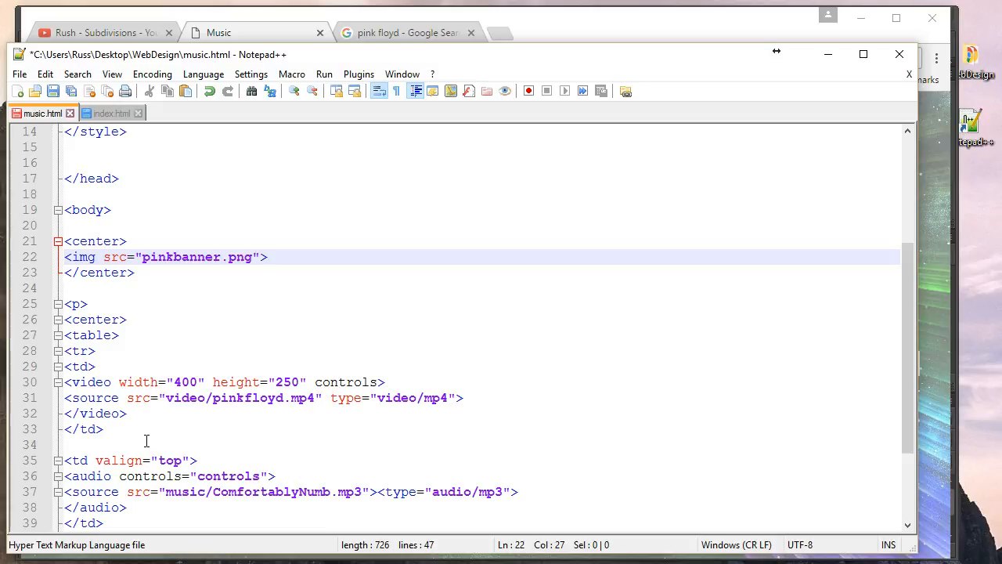
pyautogui.hotkey('ctrl', 's')
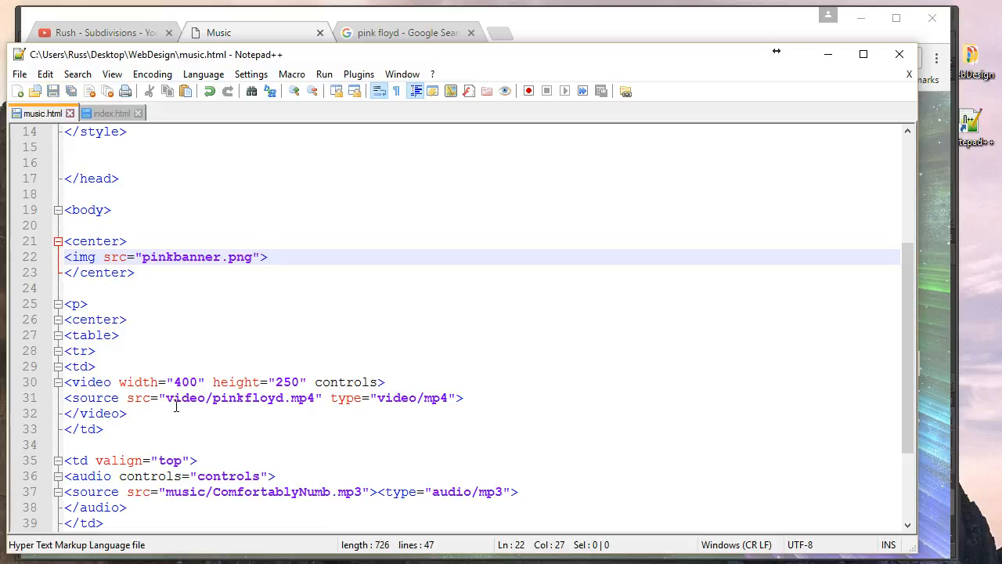
pyautogui.click(607, 38)
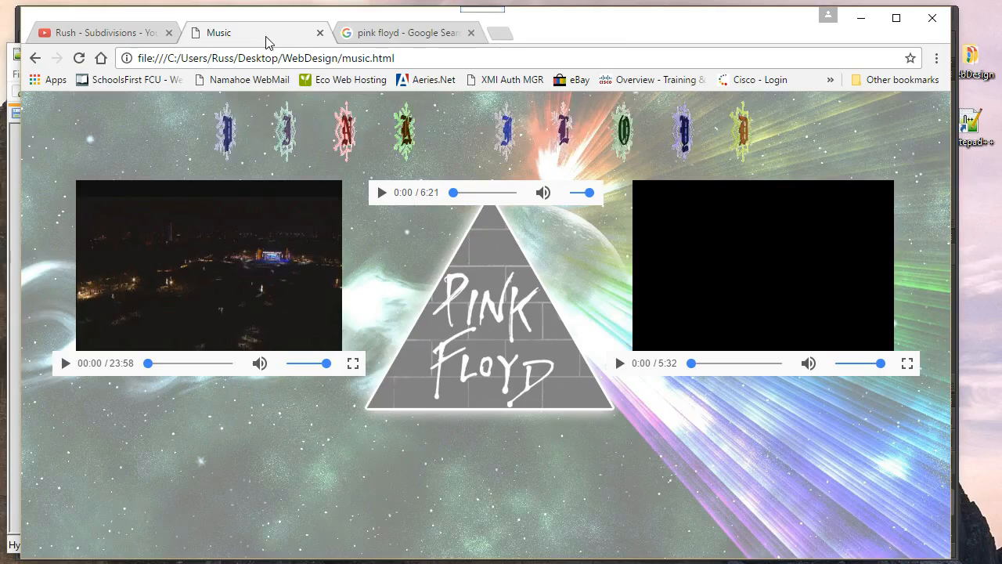
# After a reload shows a broken image, prefix the path with images/ and save.
pyautogui.click(78, 58)
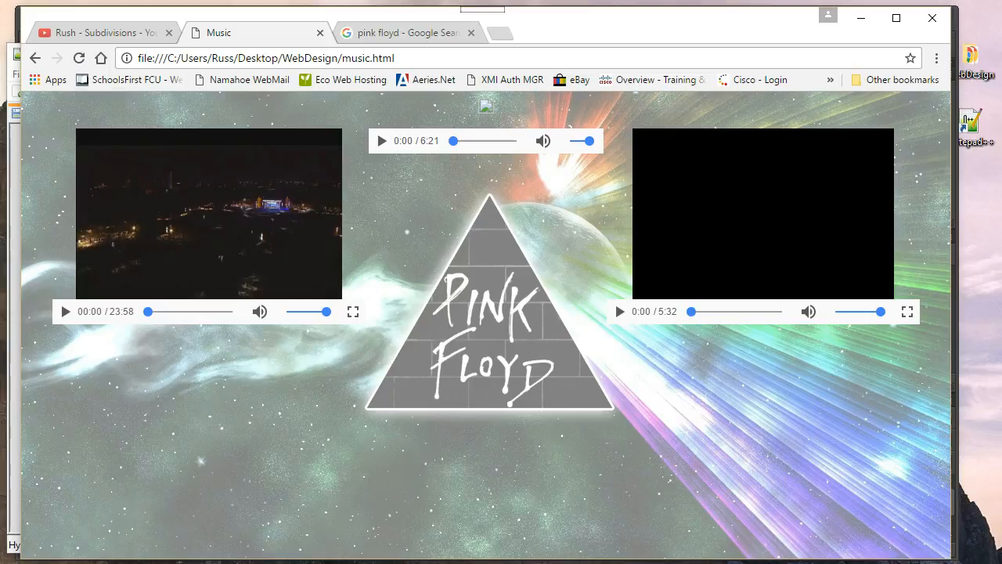
pyautogui.hotkey('alt', 'Tab')
pyautogui.click(144, 258)
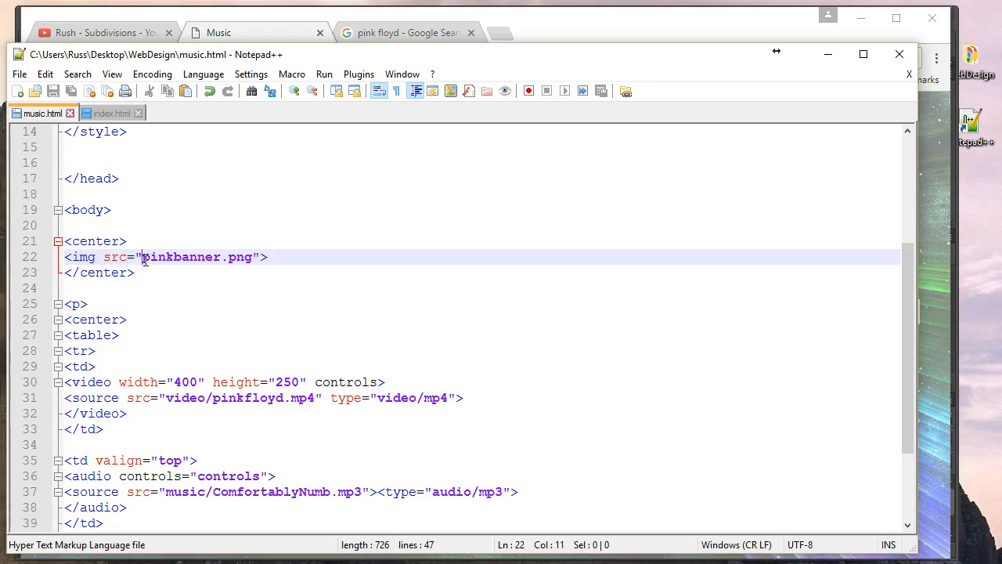
pyautogui.write('images/')
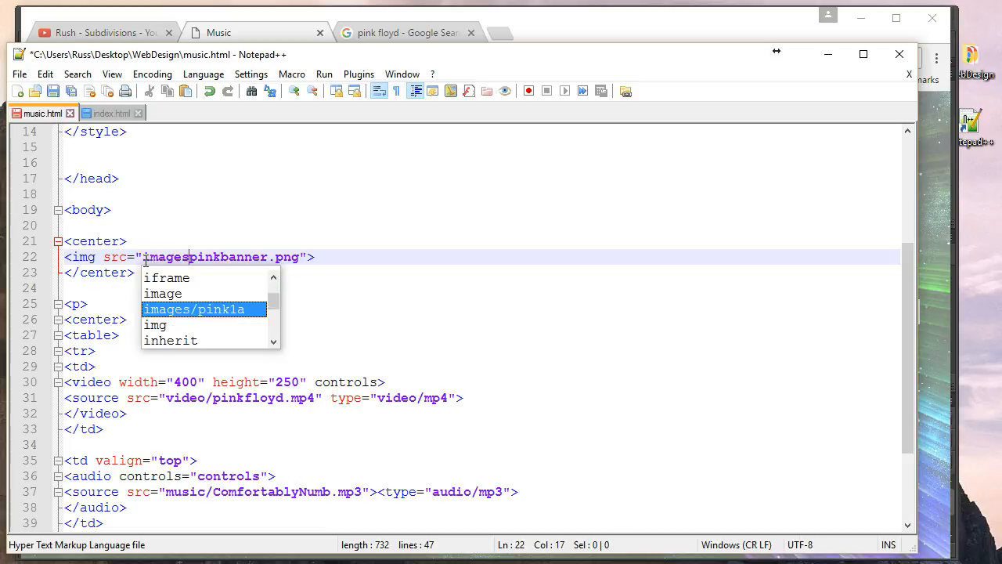
pyautogui.hotkey('ctrl', 's')
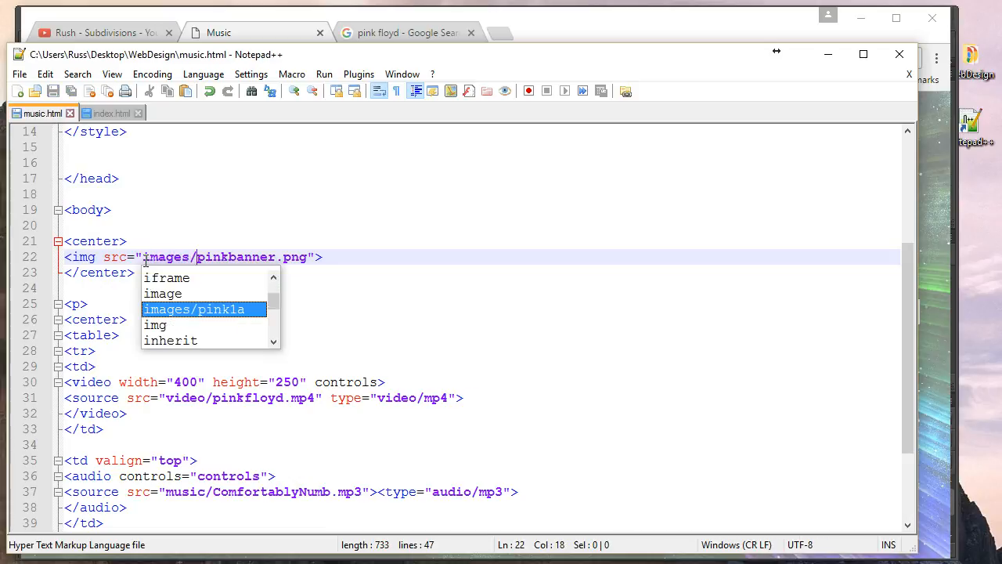
pyautogui.click(310, 229)
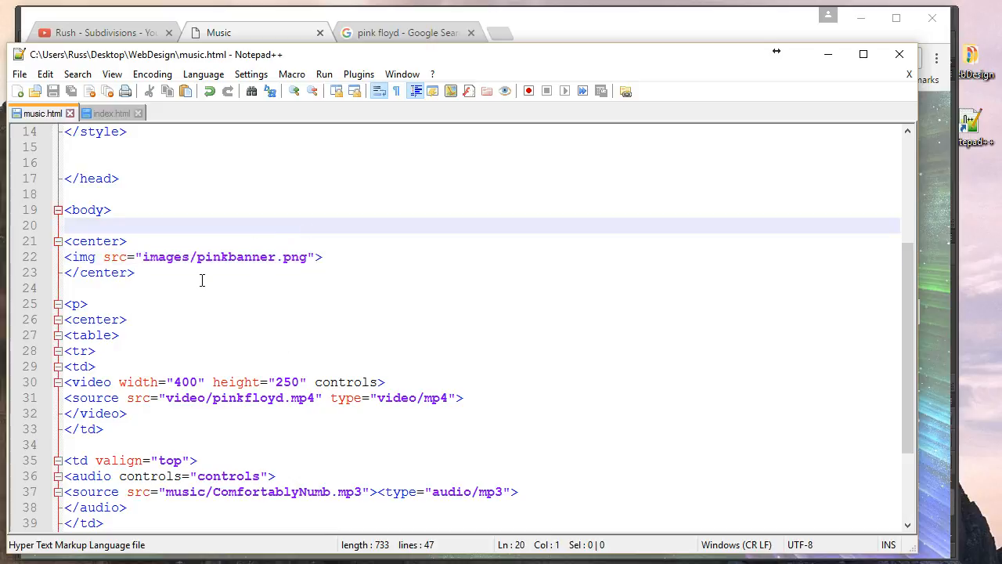
pyautogui.click(281, 34)
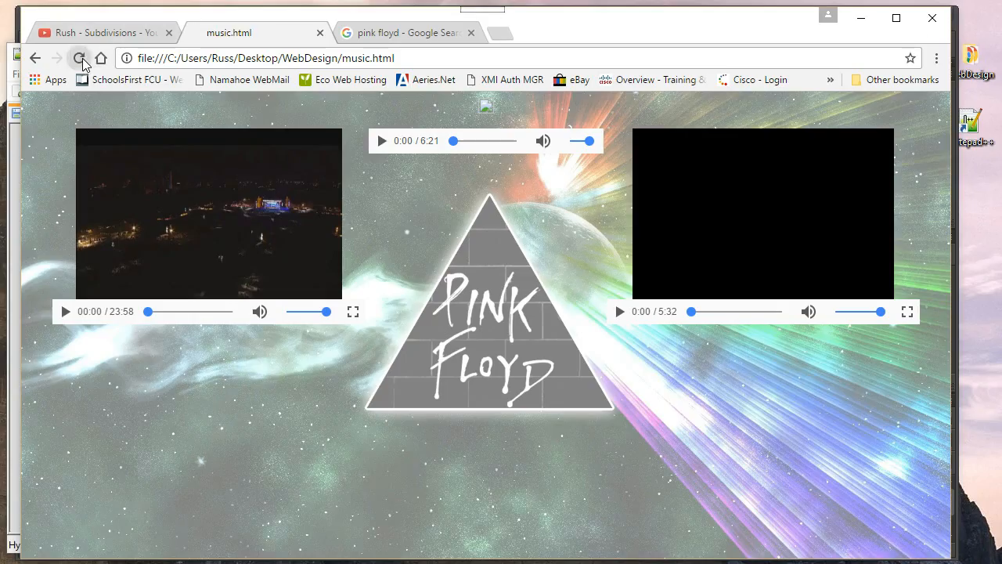
# Reload music.html in Chrome to show the pink banner, then return to Photoshop.
pyautogui.click(78, 58)
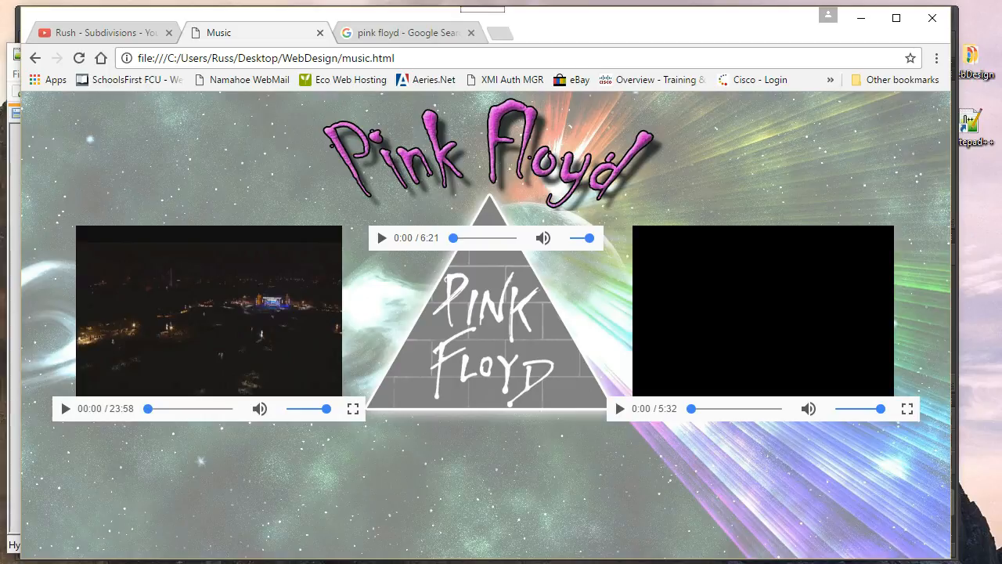
pyautogui.hotkey('alt', 'Tab')
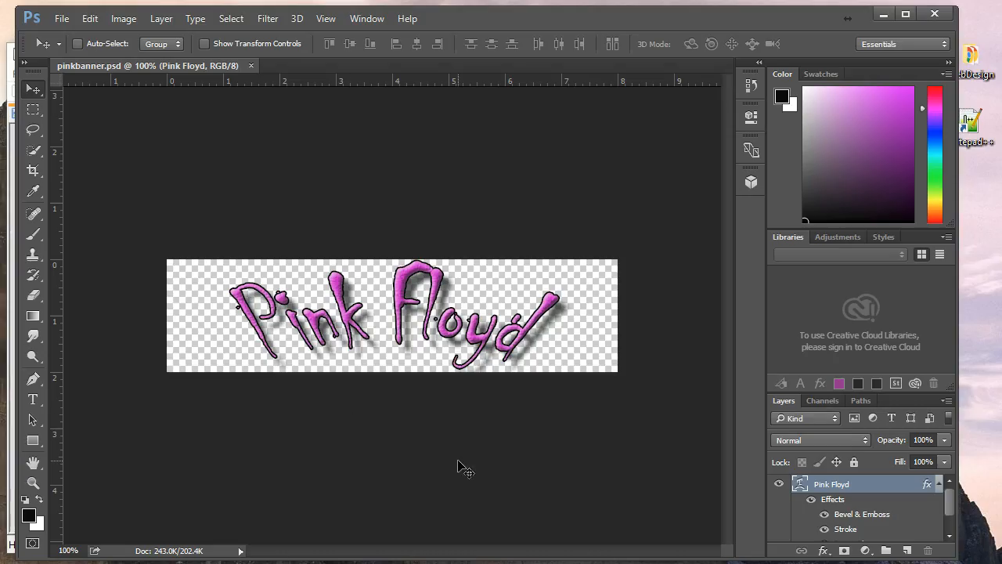